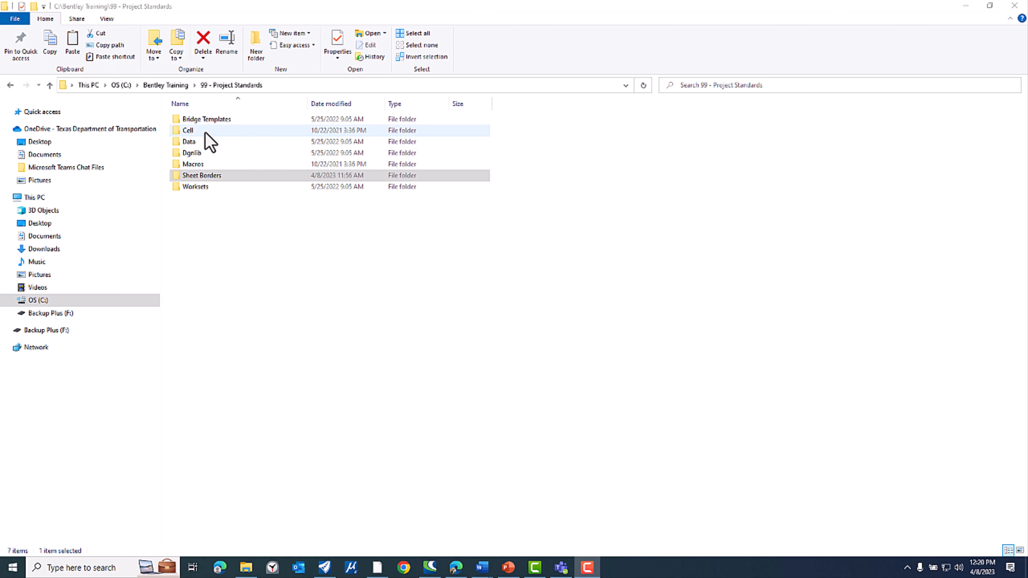
- Browse the Sheet Borders folder and its SAT Sheet Borders subfolder, returning to Sheet Borders
click(204, 177)
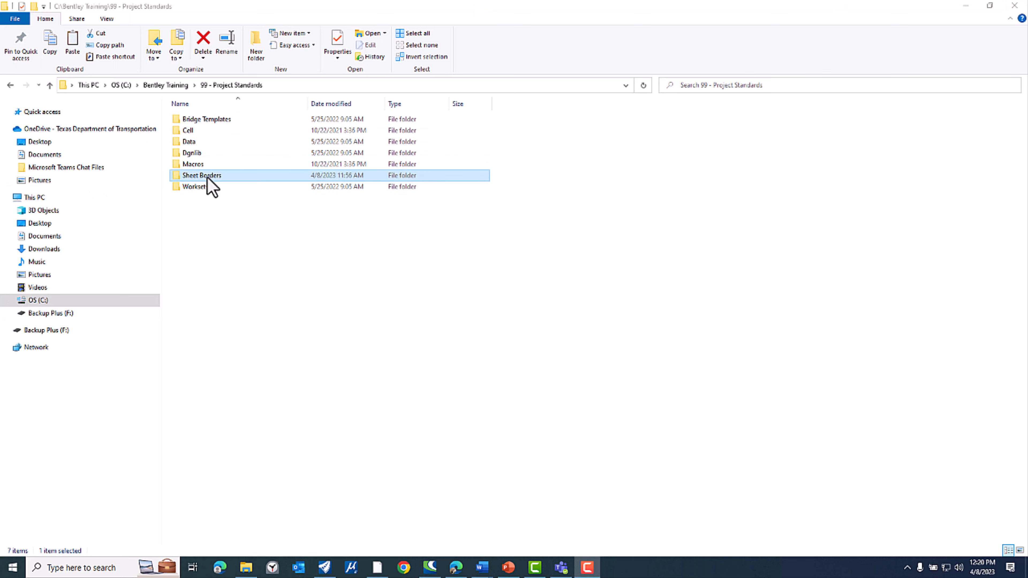
double_click(208, 178)
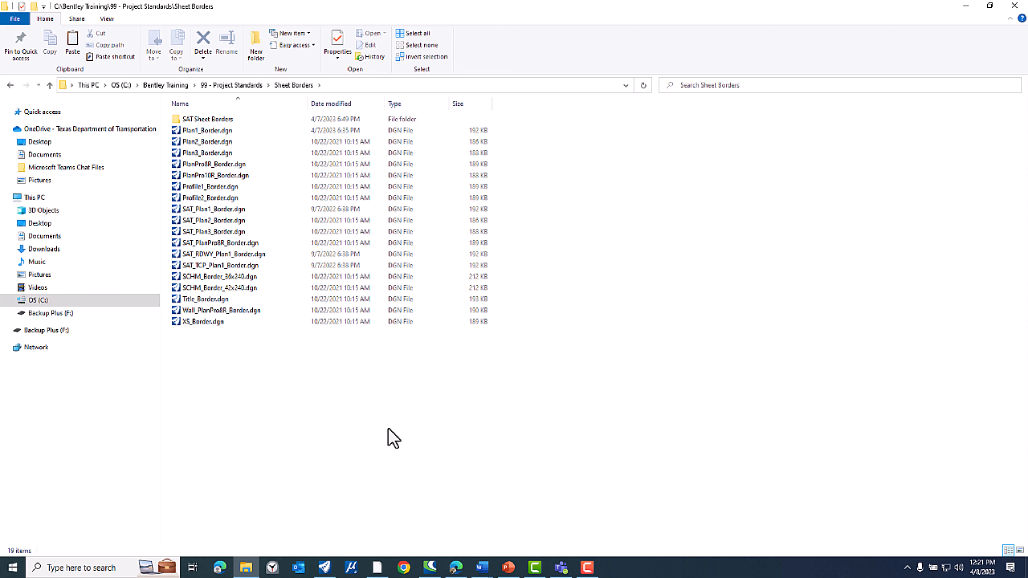
double_click(214, 120)
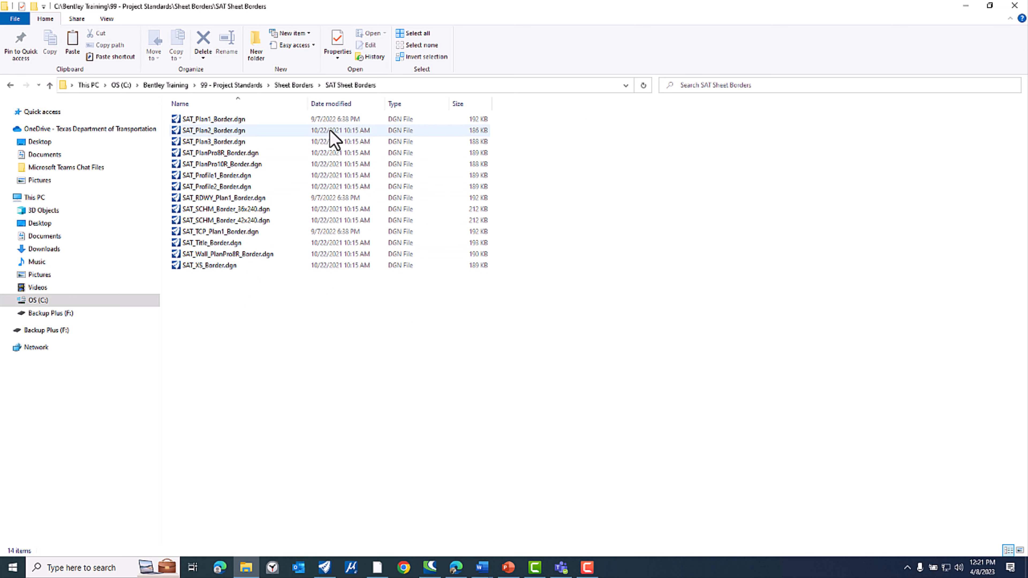
click(299, 86)
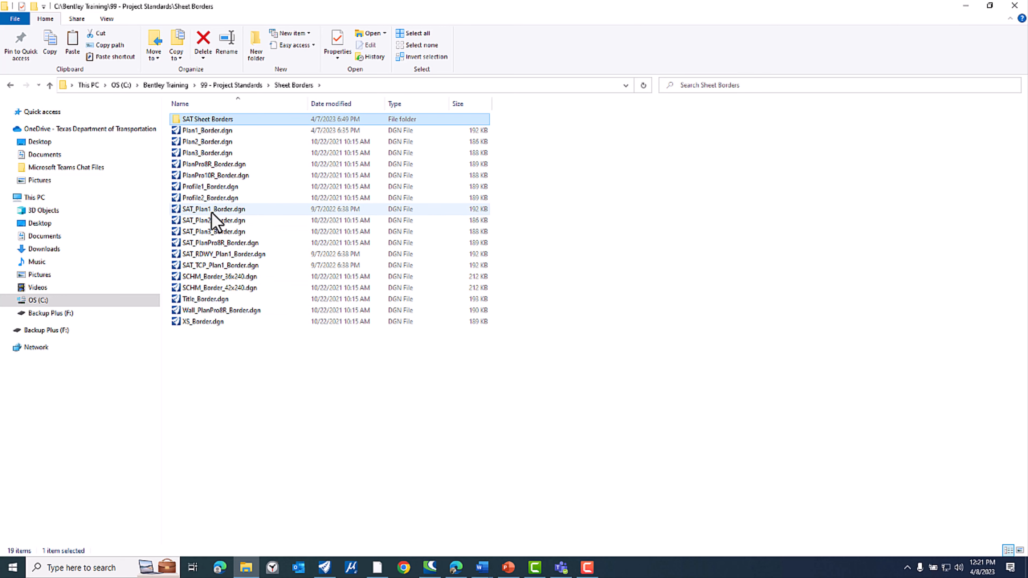
- Examine the SAT_Plan1, SAT_RDWY_Plan1 and SAT_TCP_Plan1 border files, and select Plan1_Border.dgn for comparison
click(222, 212)
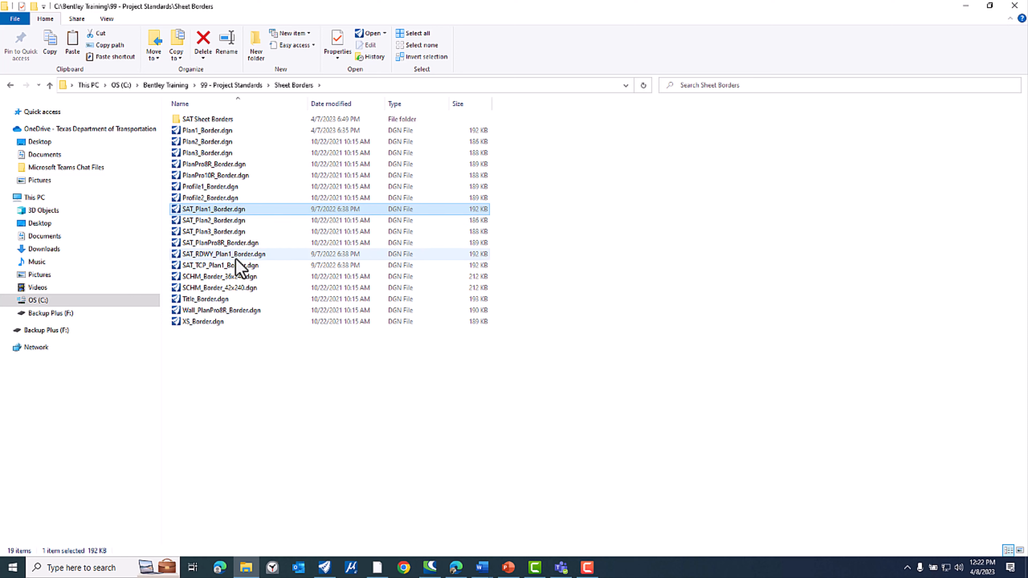
click(236, 257)
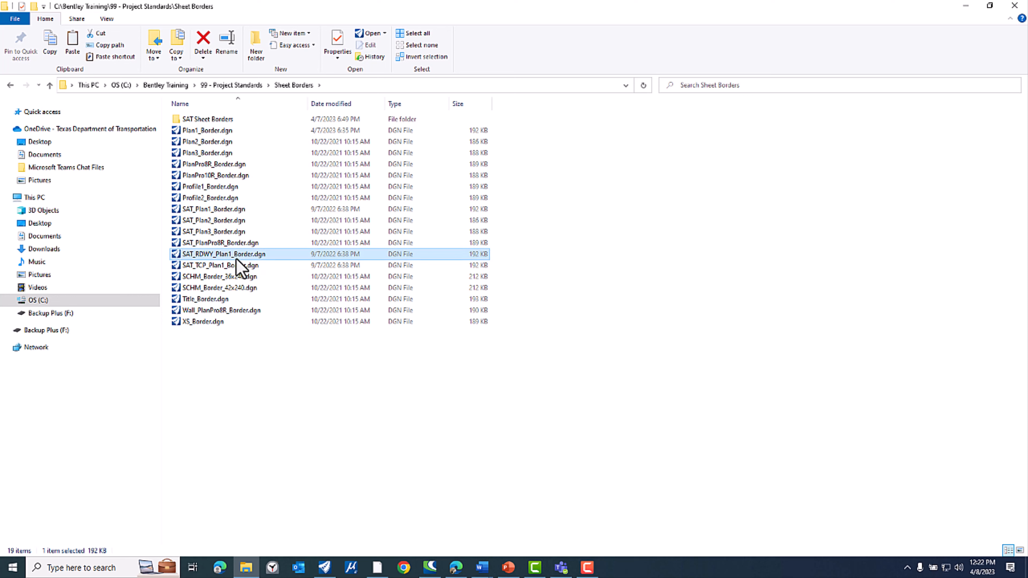
click(224, 266)
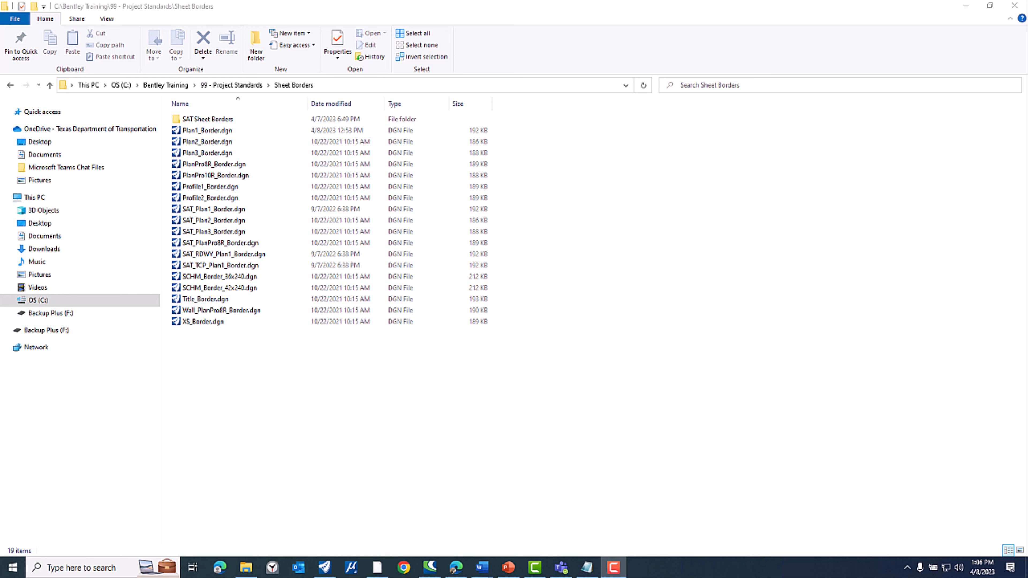
click(201, 133)
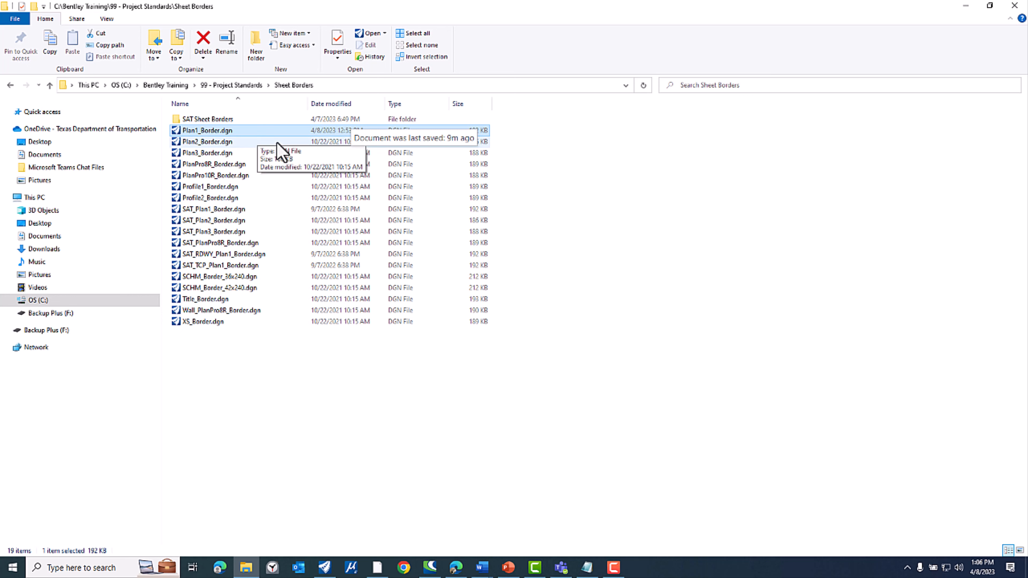
click(205, 130)
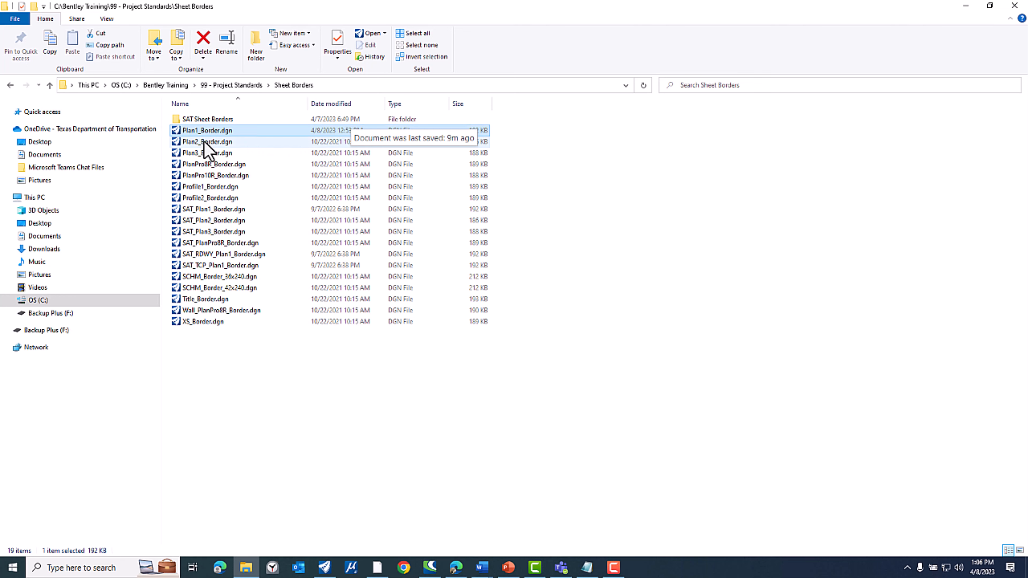
click(238, 141)
click(241, 132)
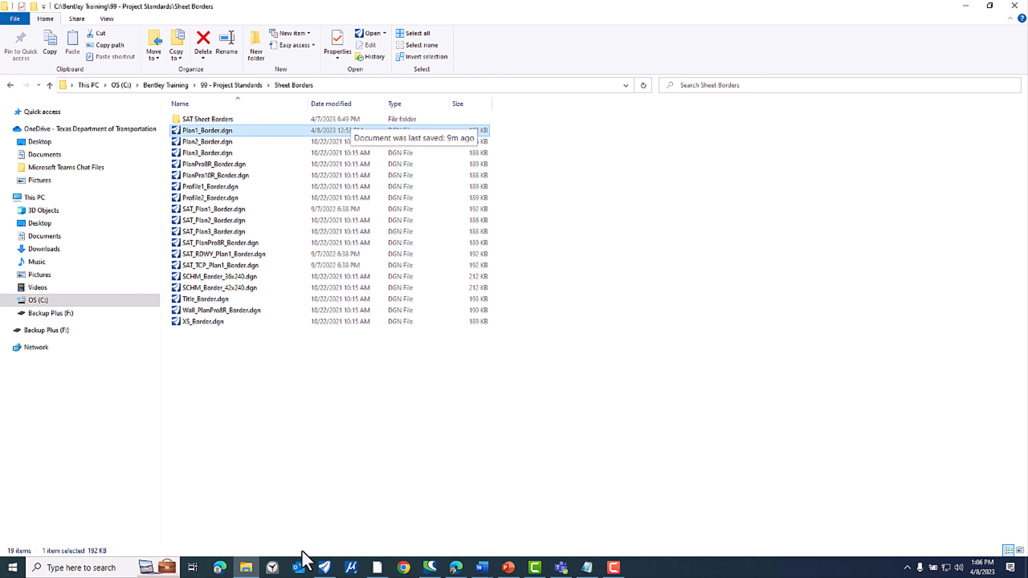
- Switch to OpenRoads Designer with Plan1_Border.dgn and display its models list with the Name column widened to show full names
click(324, 569)
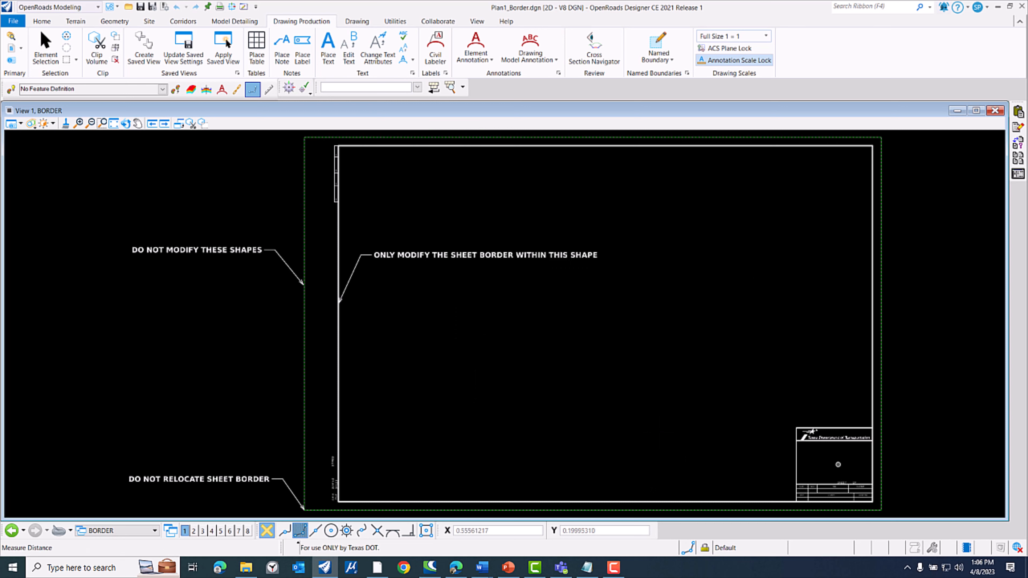
click(838, 465)
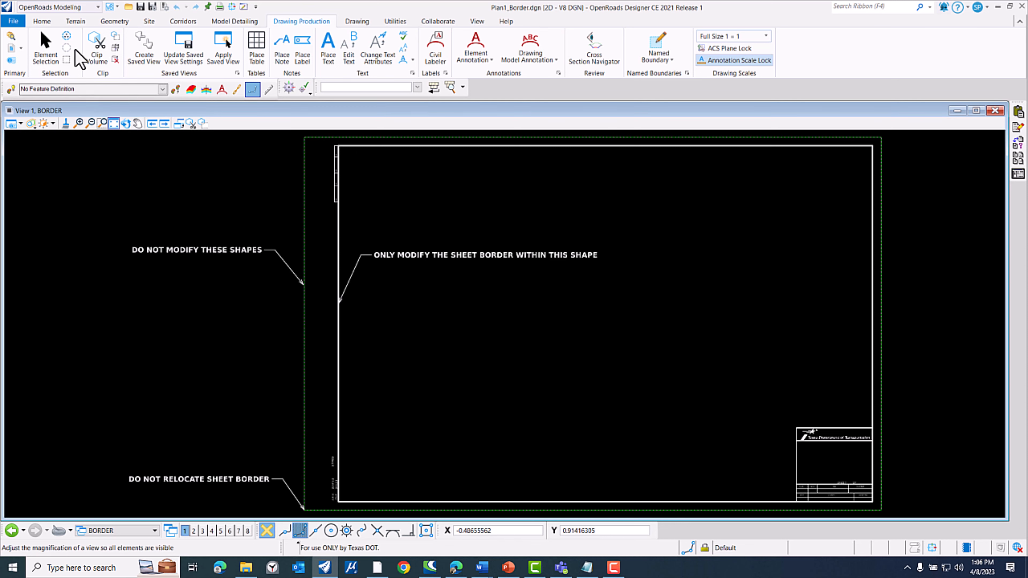
click(57, 8)
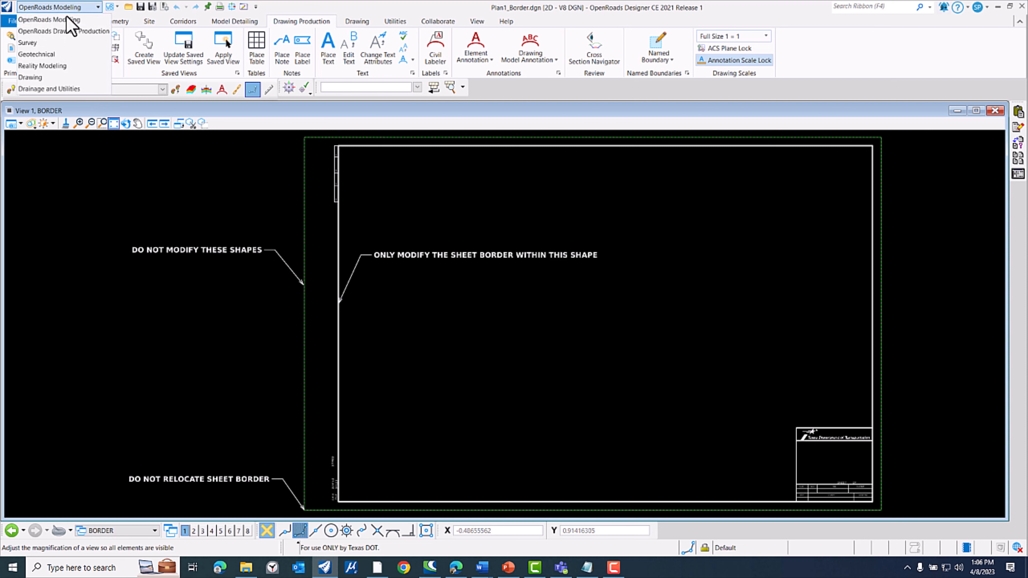
click(69, 21)
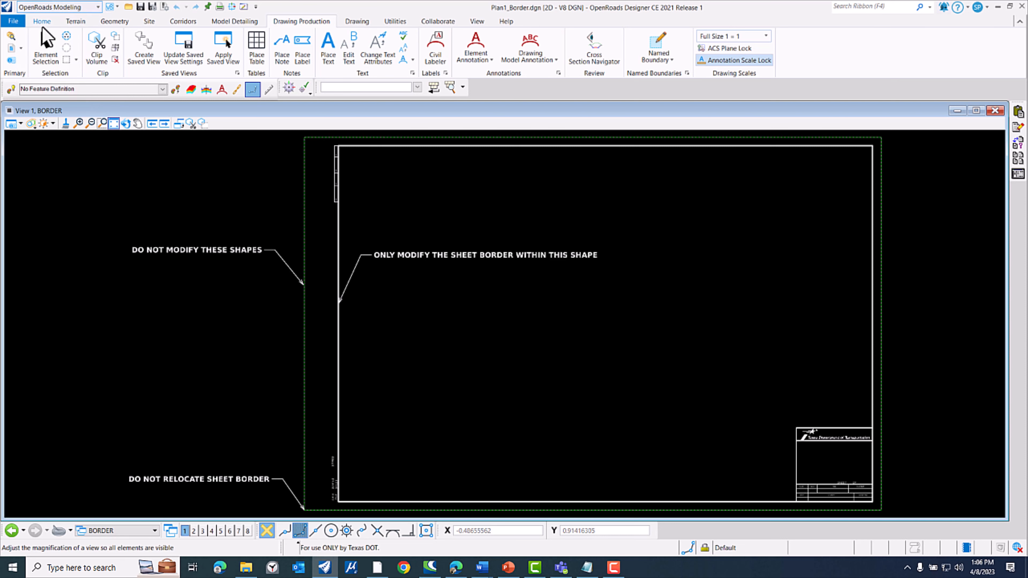
click(43, 24)
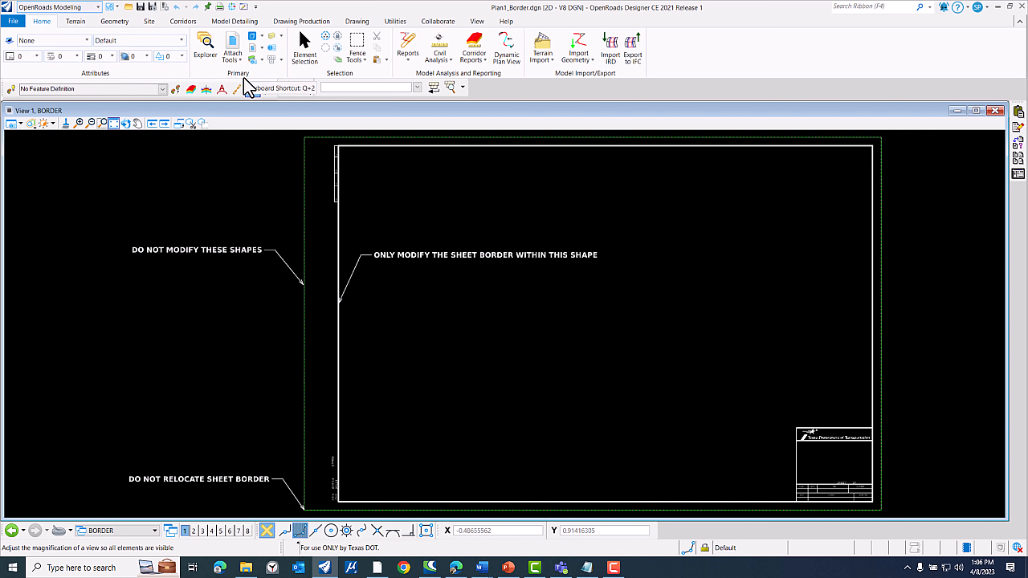
click(252, 37)
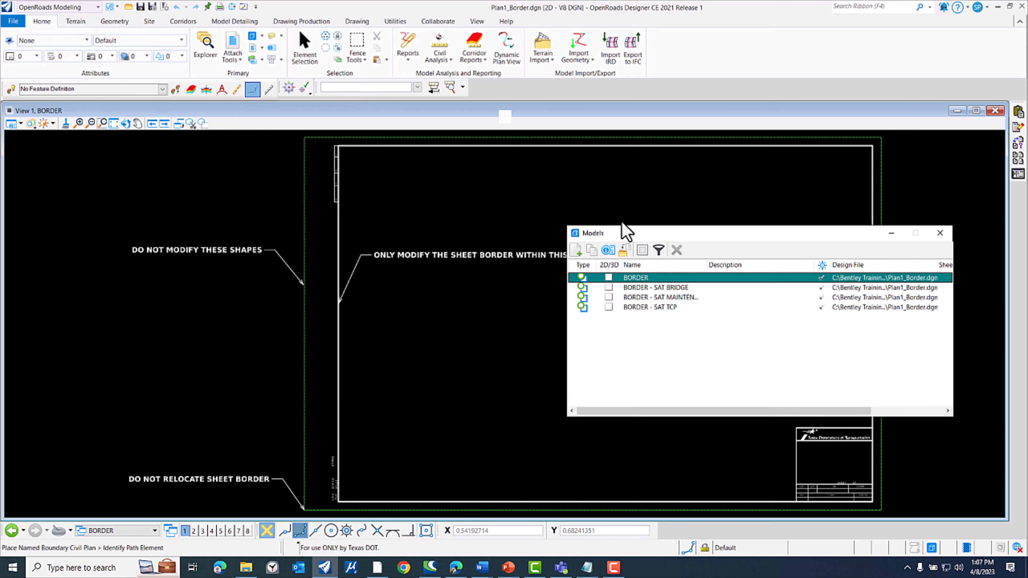
drag(654, 233, 402, 170)
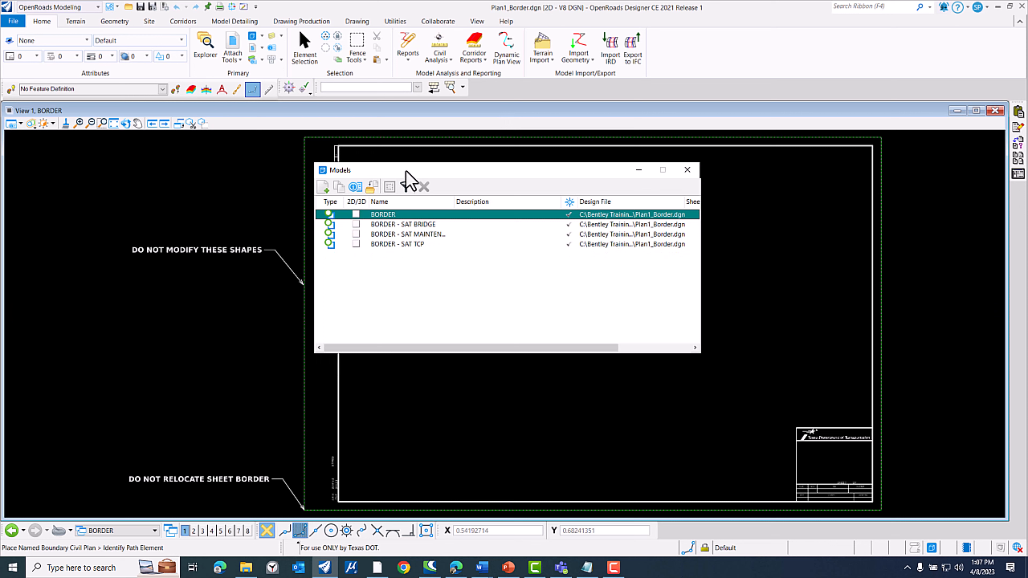
drag(453, 203, 491, 202)
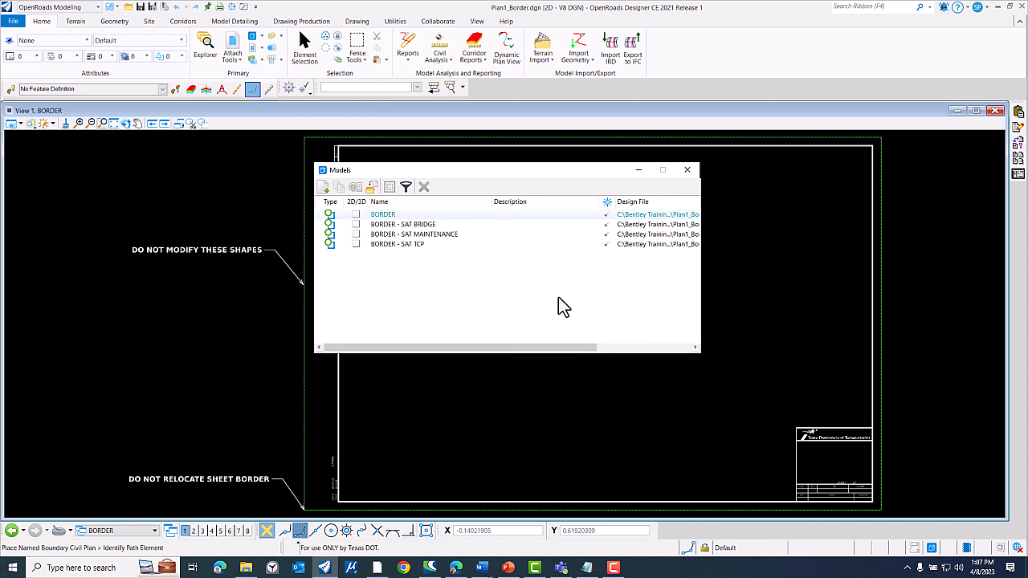
- Copy the BORDER model to a new model named BORDER - SURVEY
right_click(435, 222)
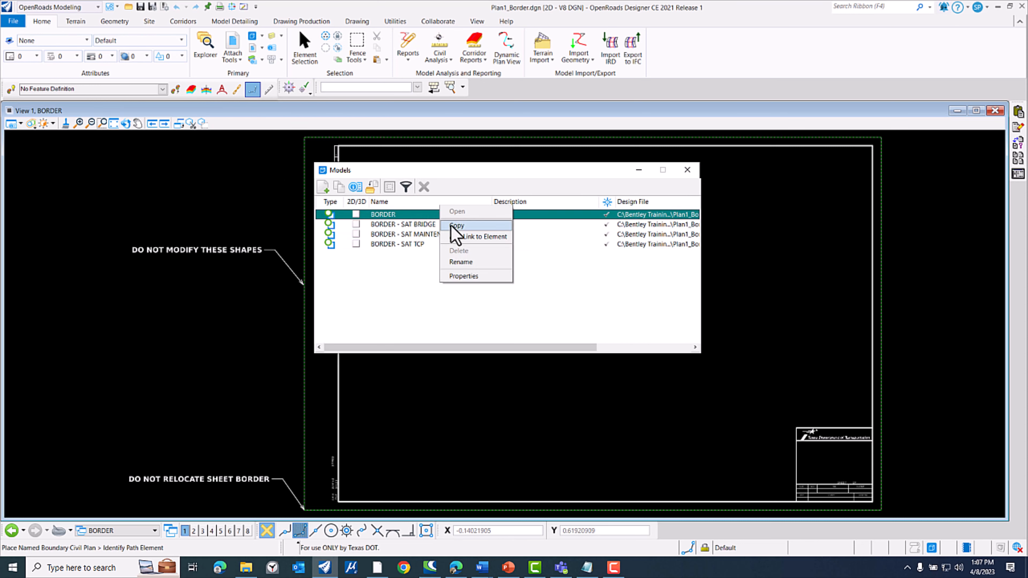
click(450, 228)
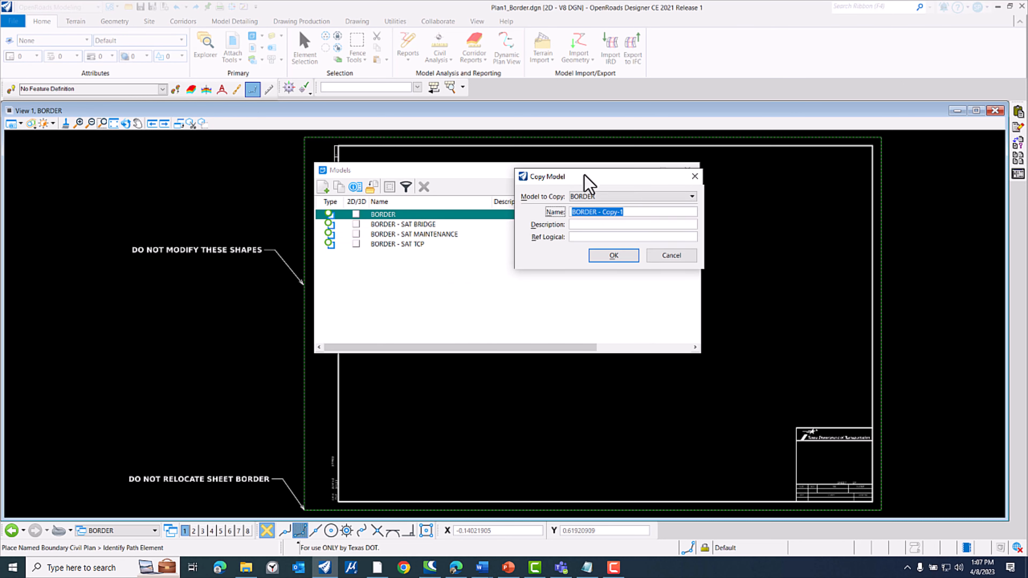
drag(587, 177, 509, 256)
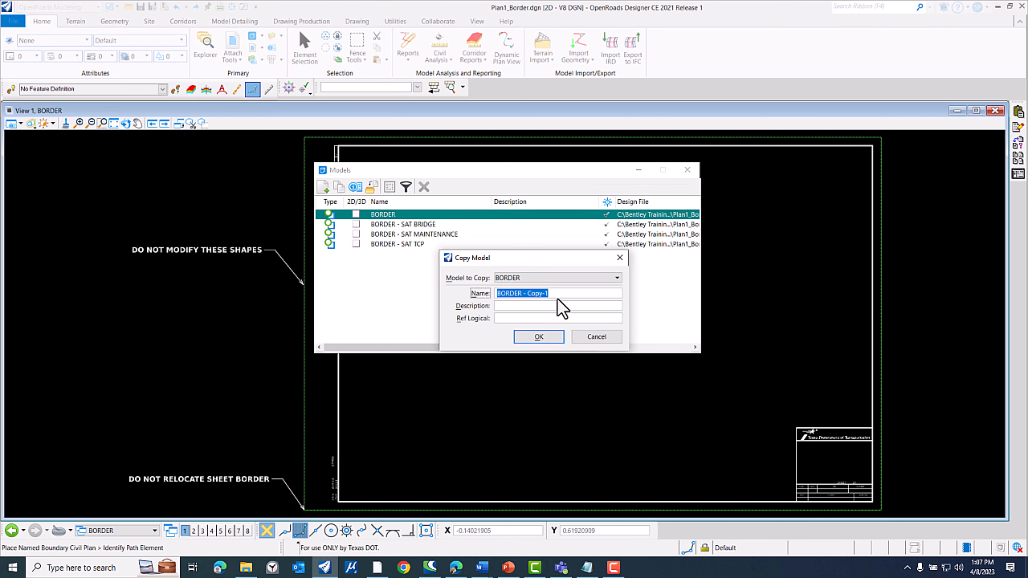
click(567, 293)
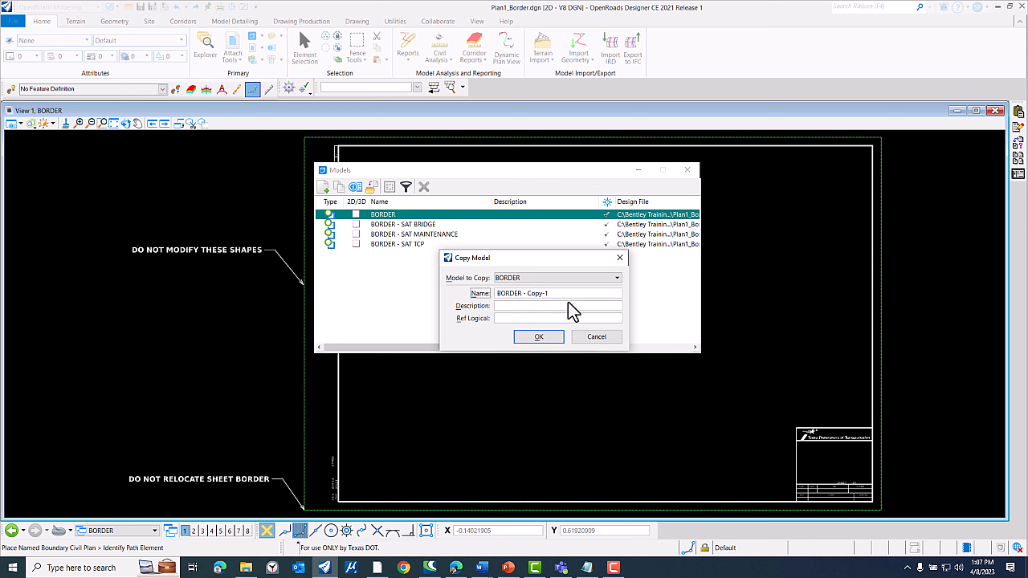
key(BackSpace)
key(BackSpace)
key(BackSpace)
key(BackSpace)
key(BackSpace)
key(BackSpace)
text(s)
text(SURVEY)
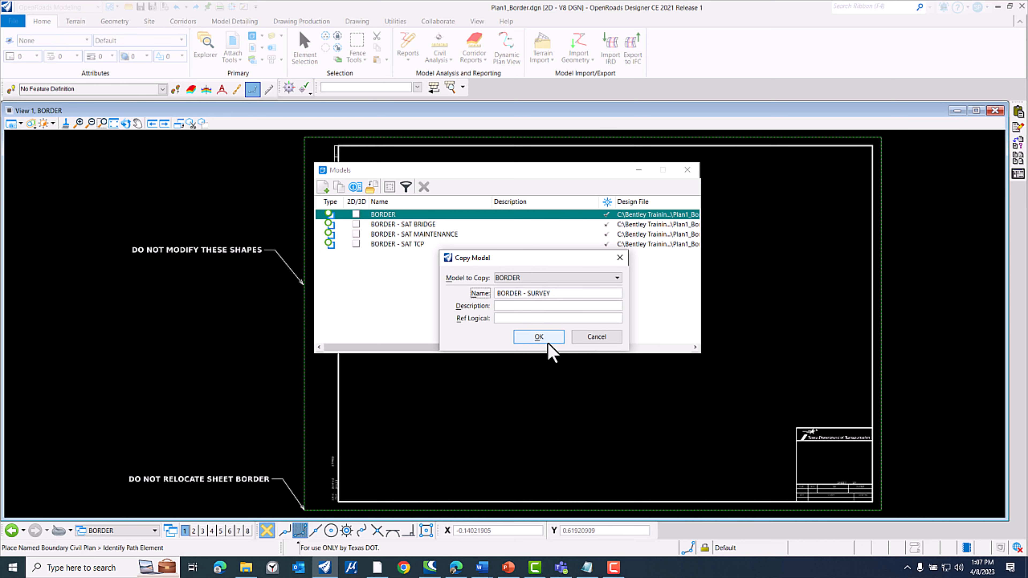
click(540, 338)
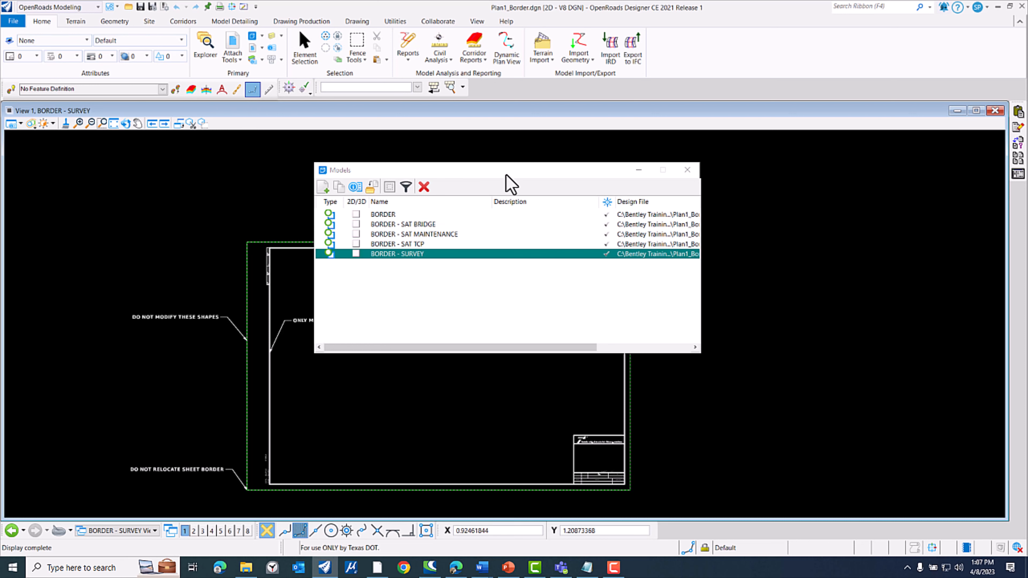
- View the BORDER - SAT BRIDGE, SAT MAINTENANCE and SAT TCP models in turn, and reopen BORDER - SURVEY
drag(507, 175, 602, 86)
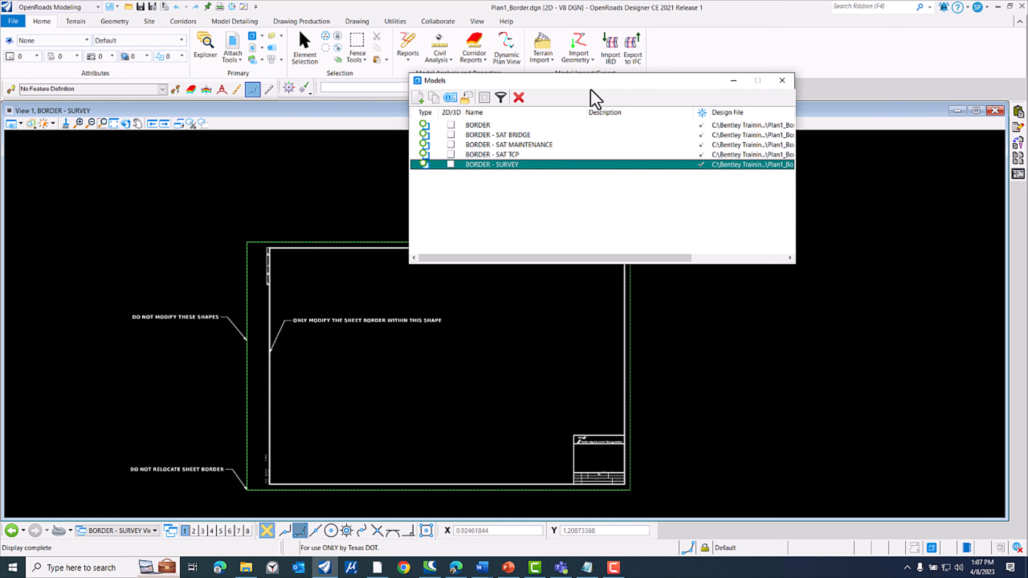
double_click(529, 138)
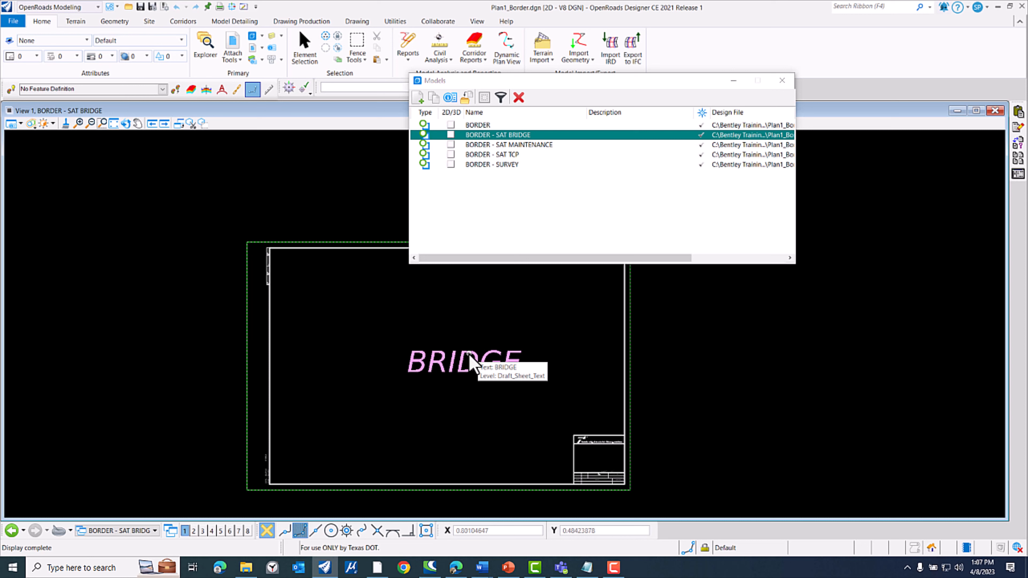
double_click(538, 148)
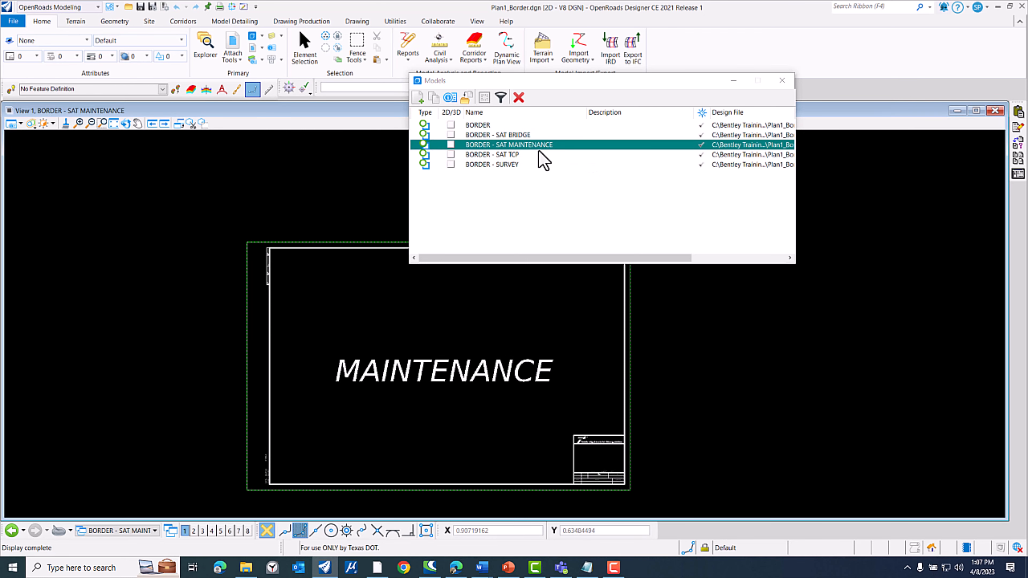
double_click(520, 154)
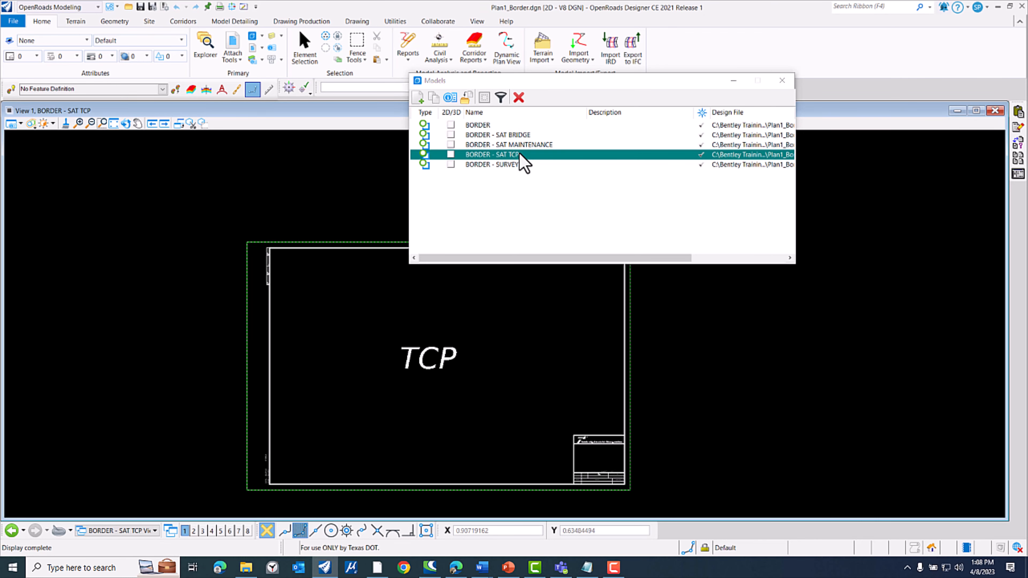
double_click(509, 165)
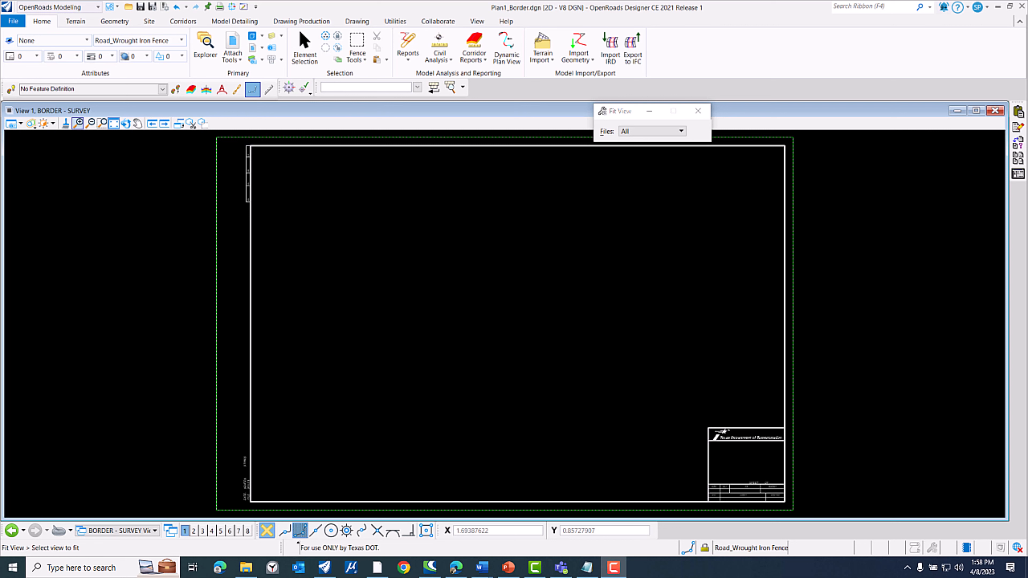
- Open the Level Manager for the BORDER - SURVEY model and widen its Name column to show the full level names
click(45, 16)
click(54, 25)
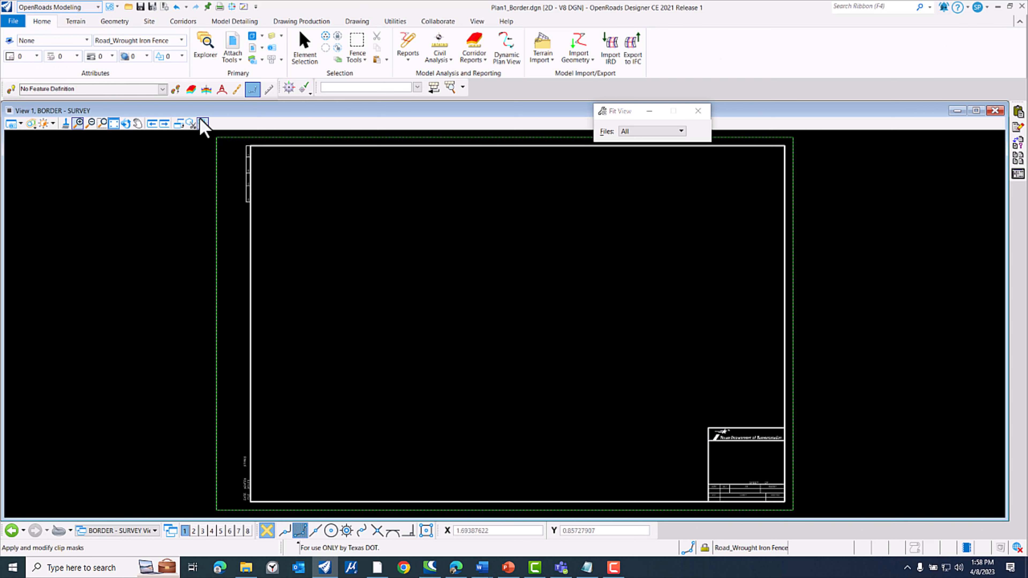
click(253, 62)
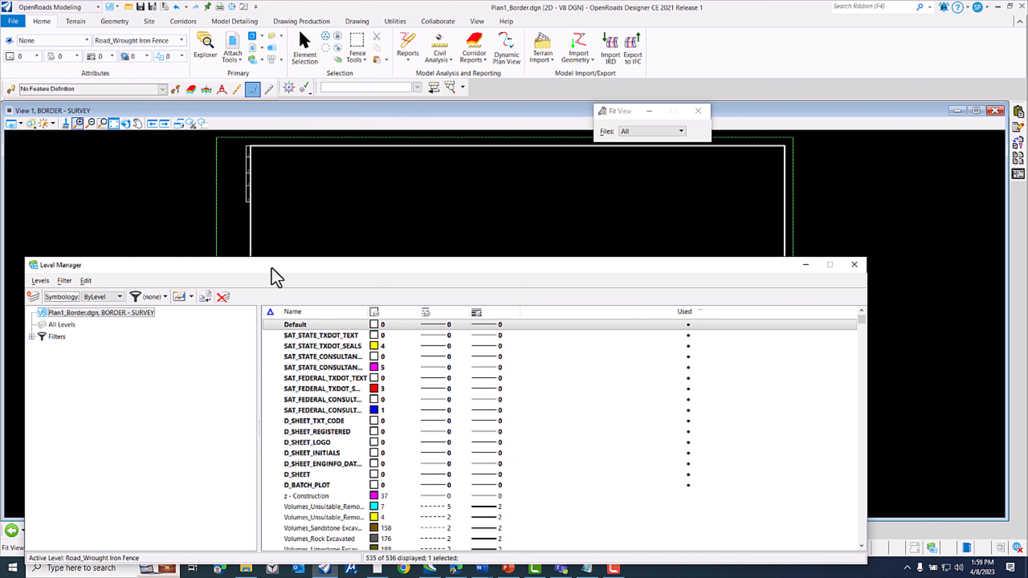
drag(275, 265, 339, 131)
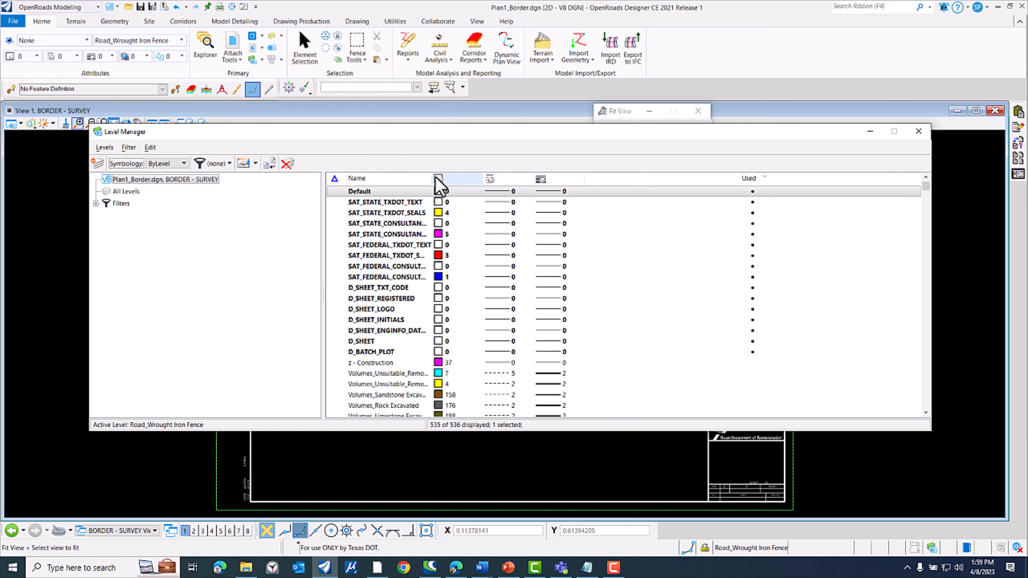
drag(431, 176, 516, 179)
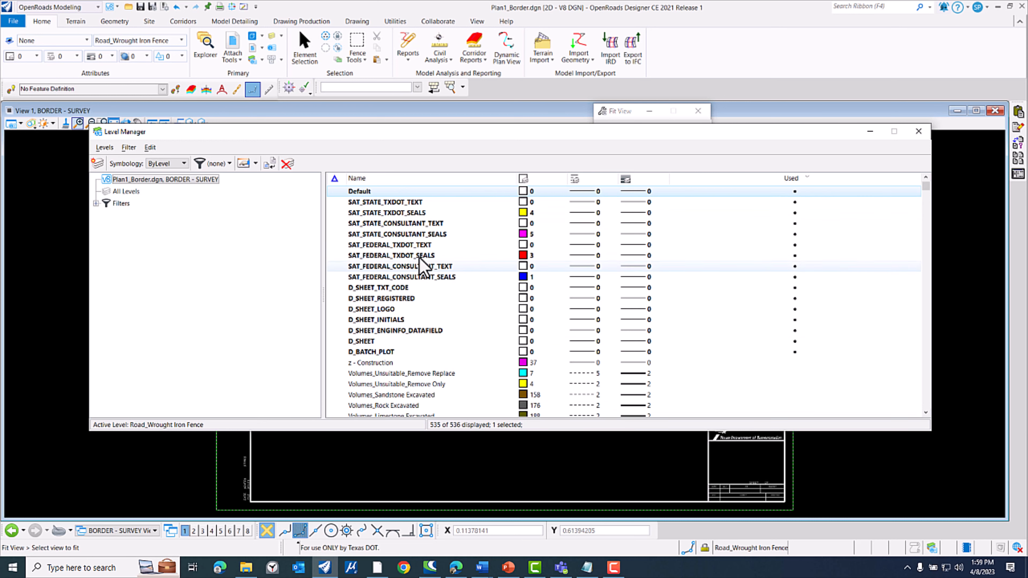
- Review the SAT state and federal text and seals levels for TxDOT and consultant, one after another
click(374, 202)
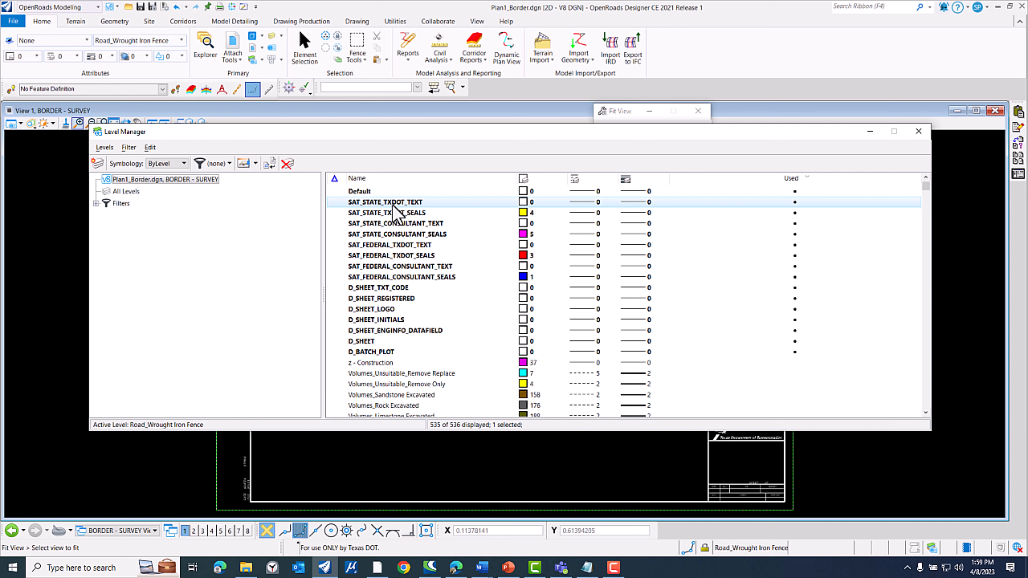
click(400, 212)
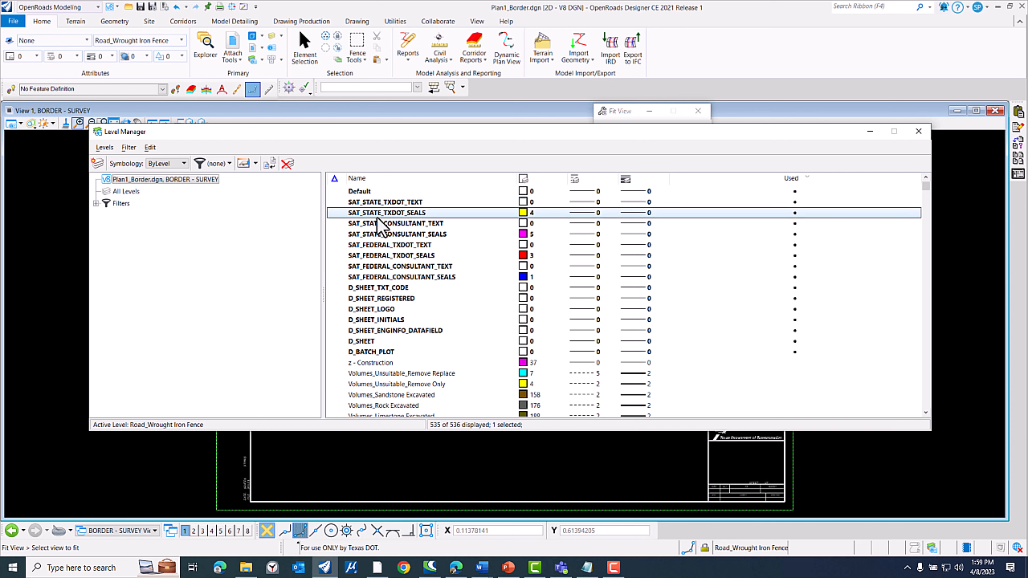
click(411, 225)
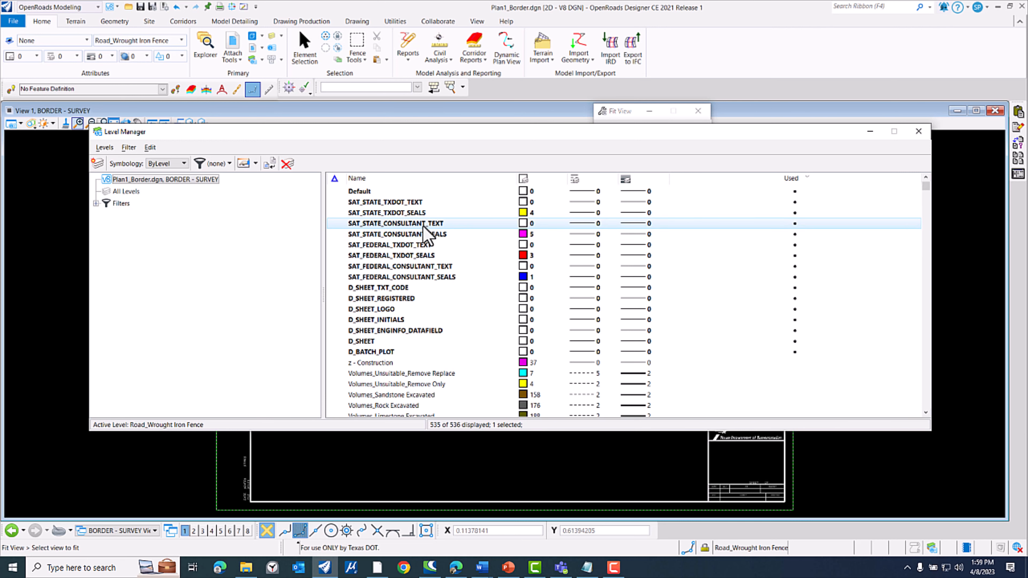
click(389, 235)
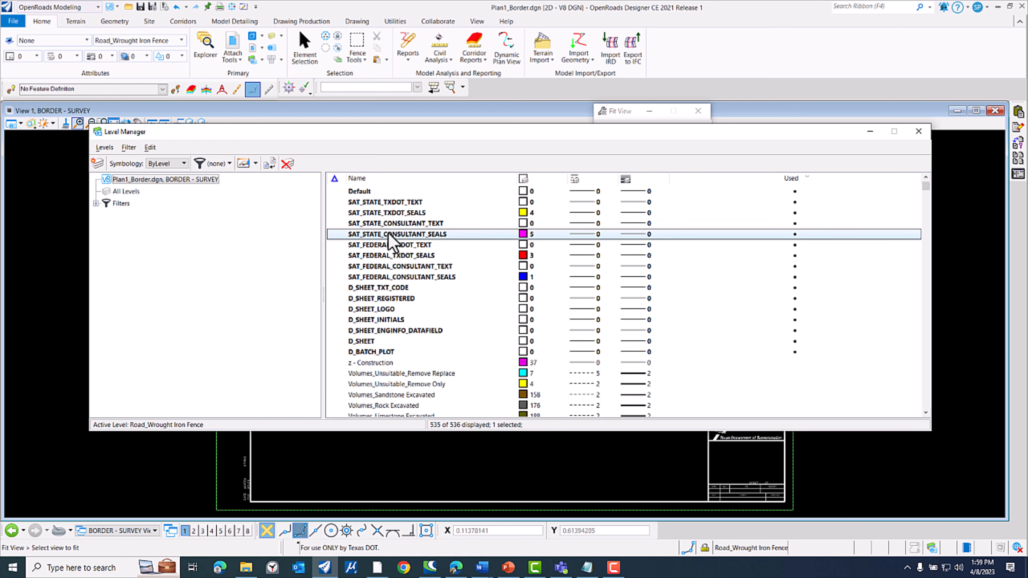
click(396, 245)
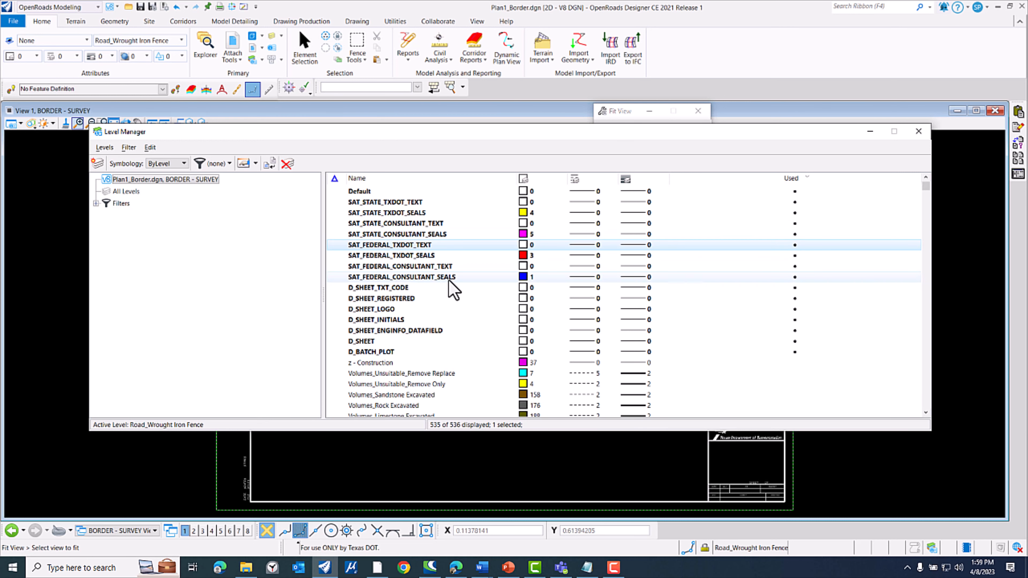
click(419, 257)
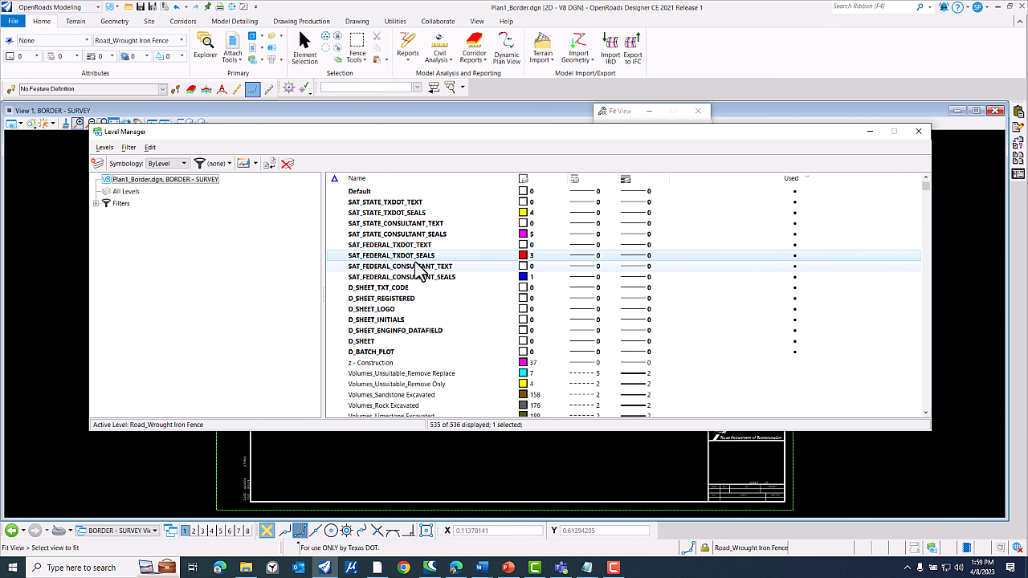
click(437, 270)
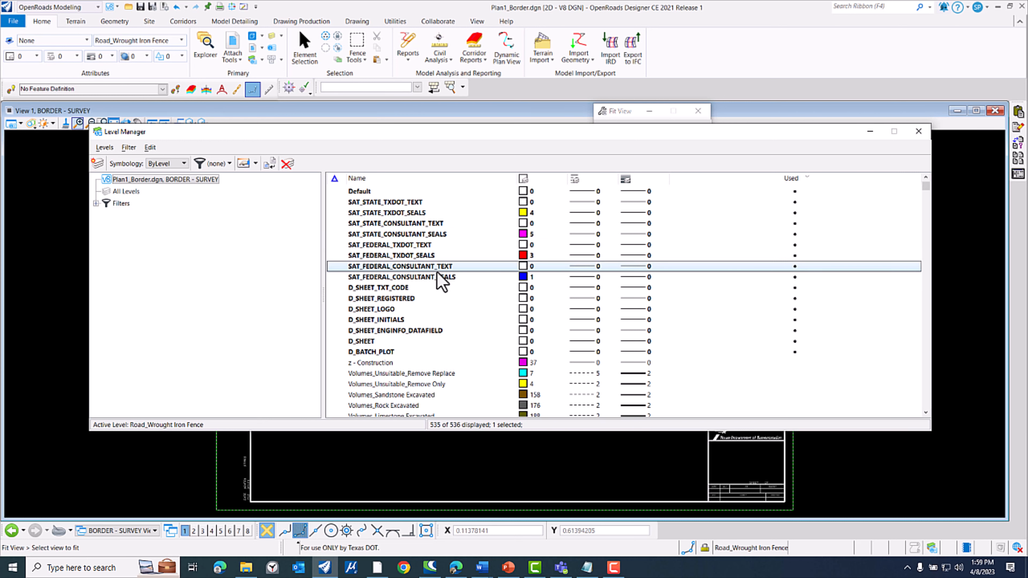
click(431, 279)
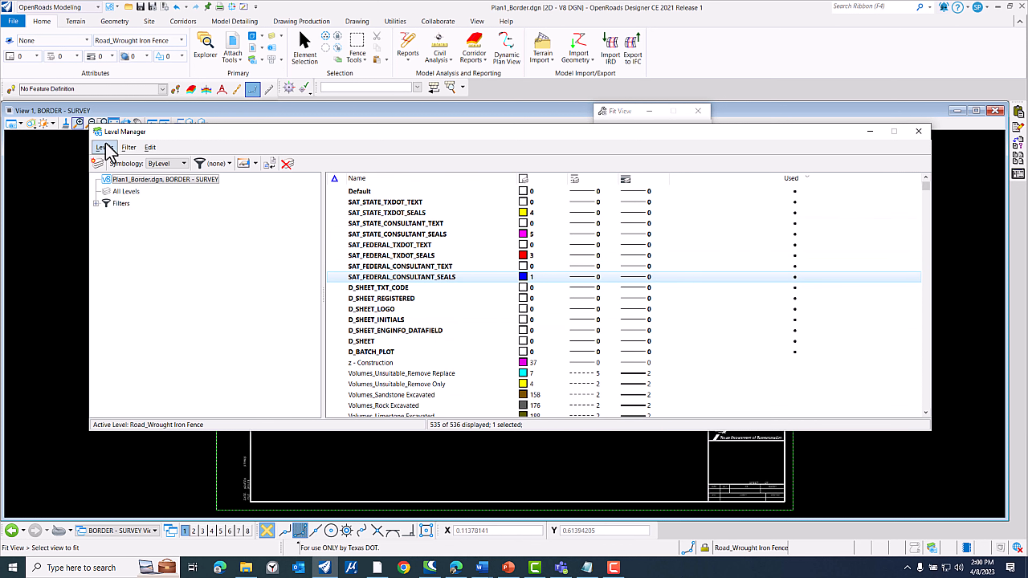
- Expand the level filters and create a new filter with its default name
click(96, 203)
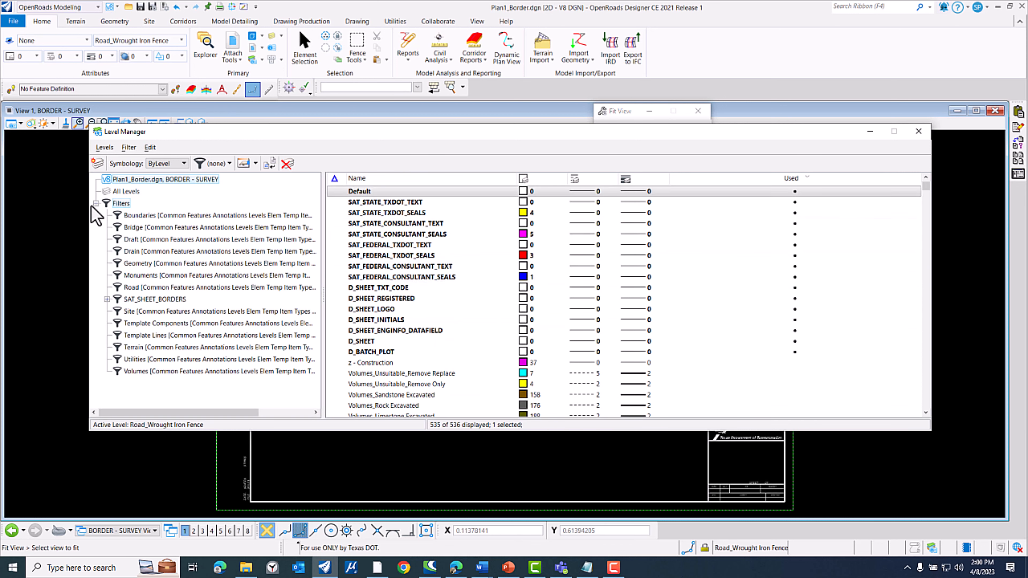
right_click(122, 204)
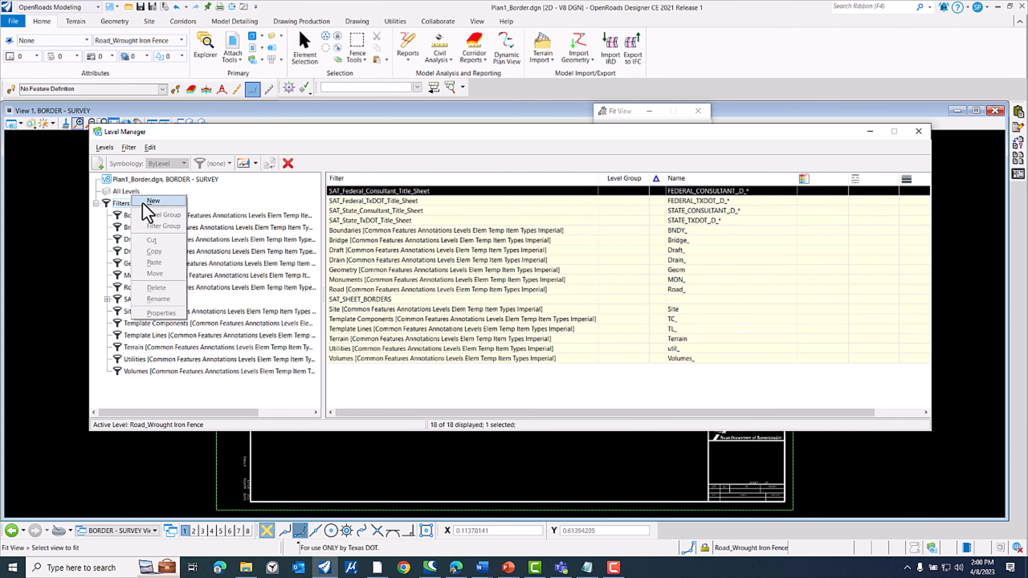
click(151, 200)
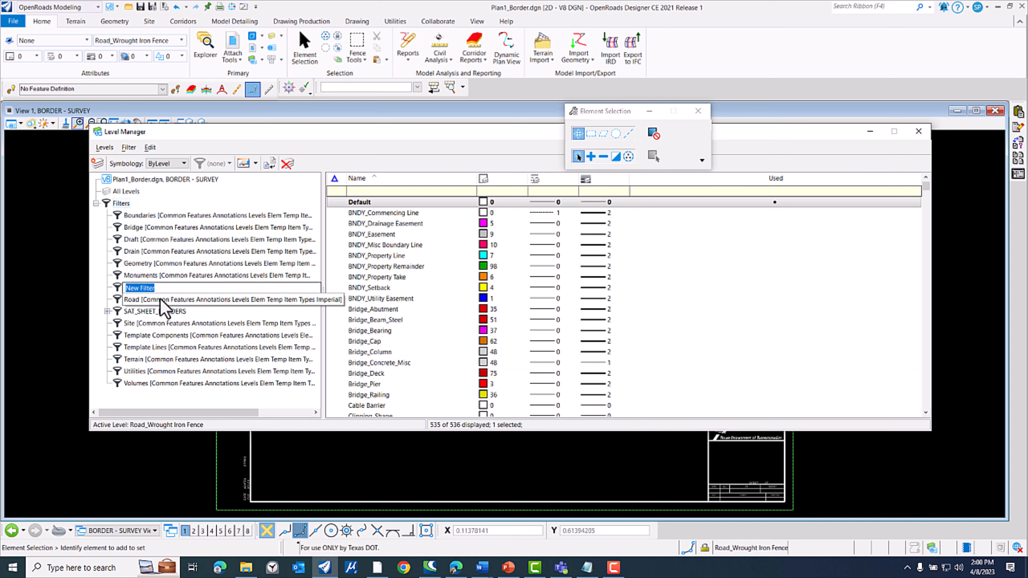
click(96, 266)
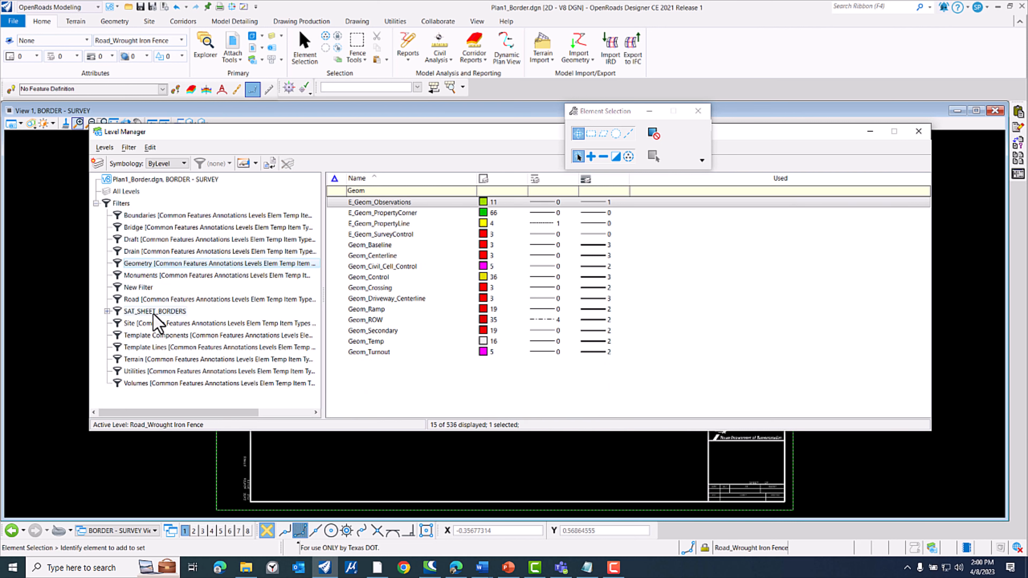
- Expand the SAT_SHEET_BORDERS filter group and view the levels of its federal and state, consultant and TxDOT title sheet filters
click(107, 311)
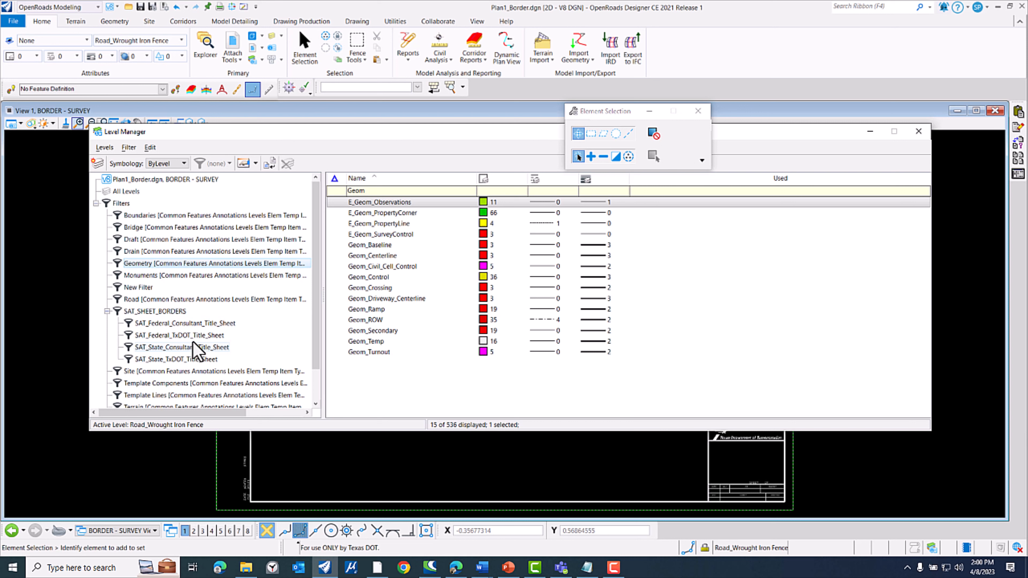
click(162, 314)
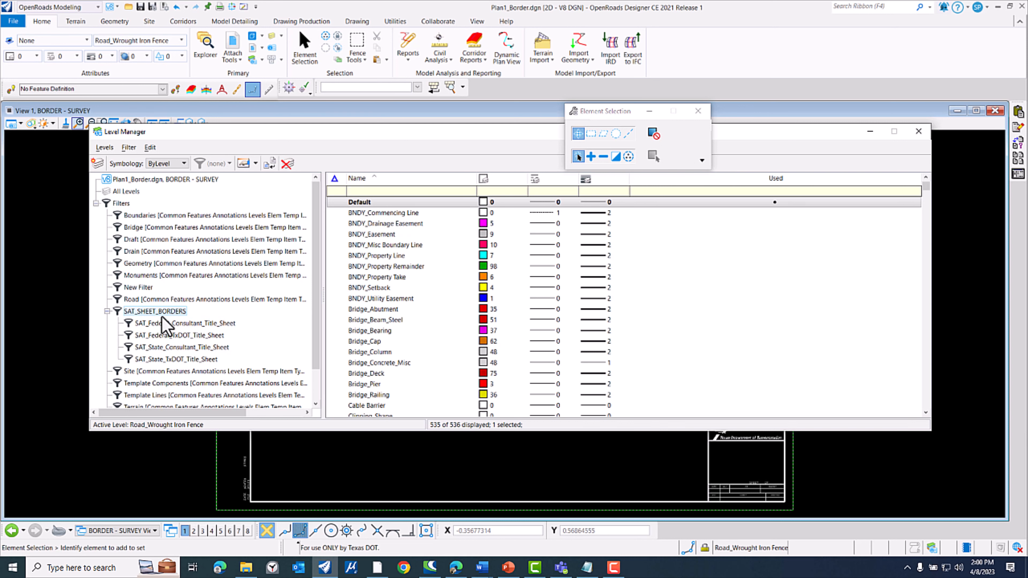
click(174, 324)
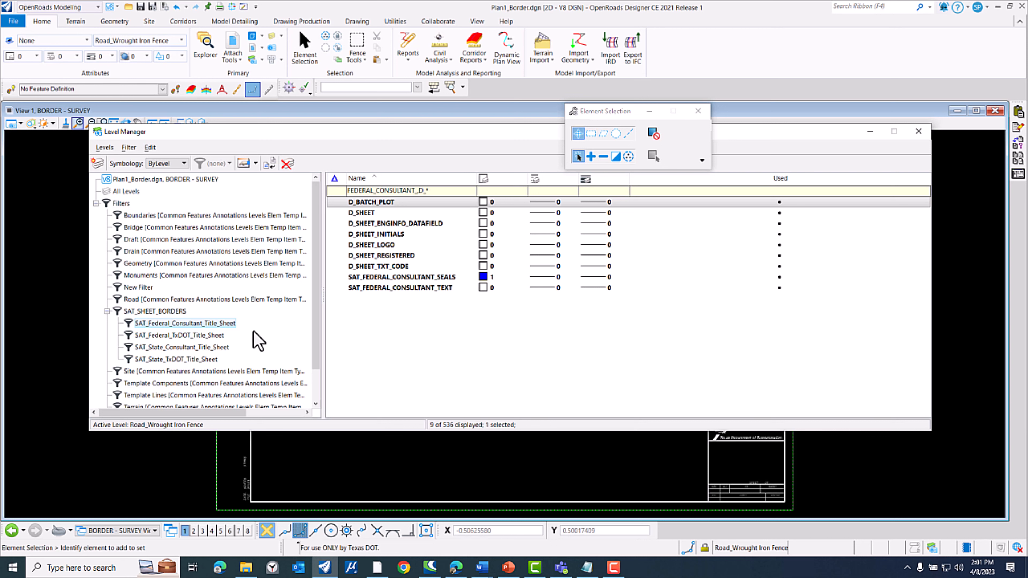
click(211, 336)
click(210, 347)
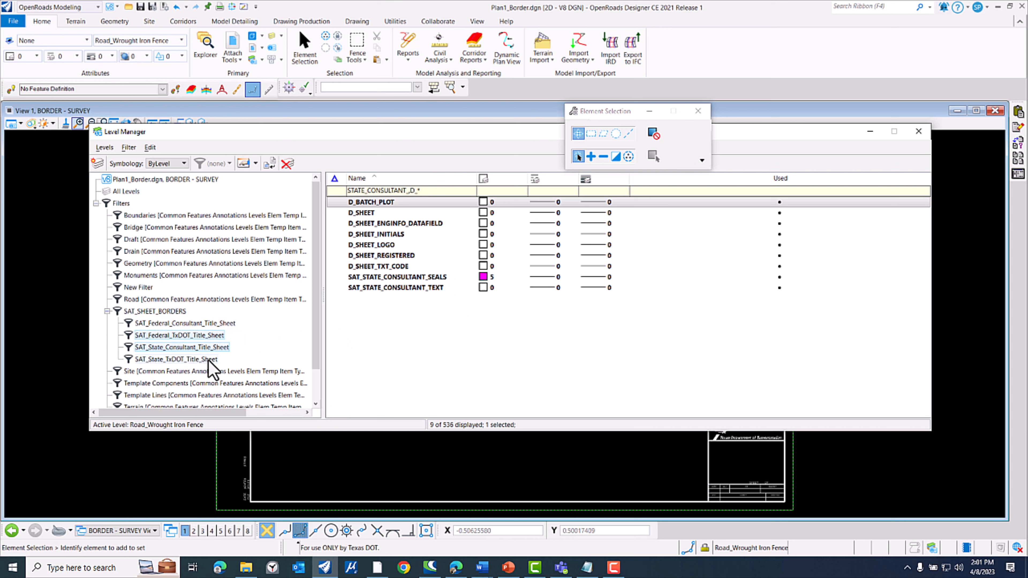
click(209, 361)
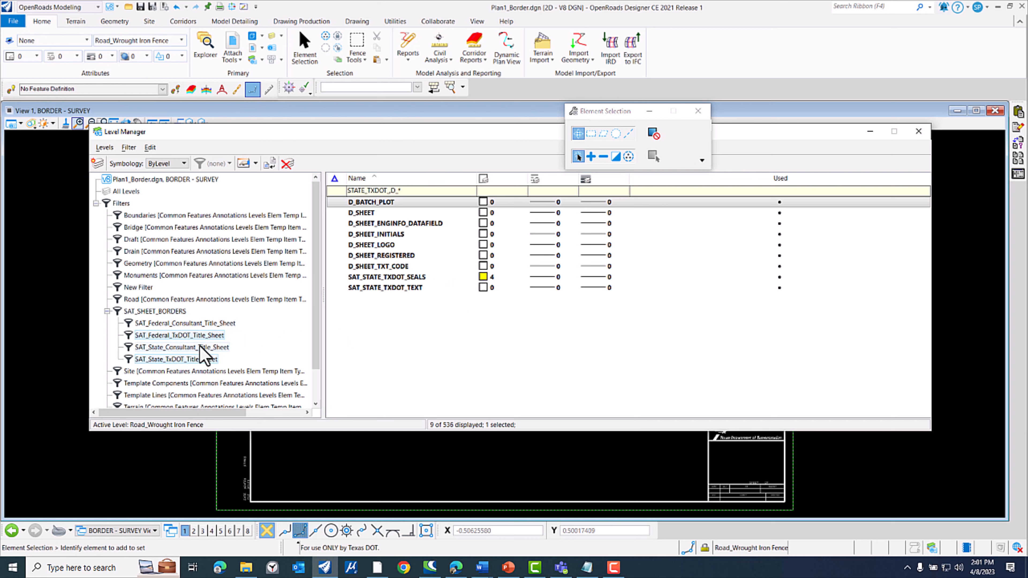
- Show the definitions of all level filters and examine the name criteria of the four SAT title sheet filters
click(122, 204)
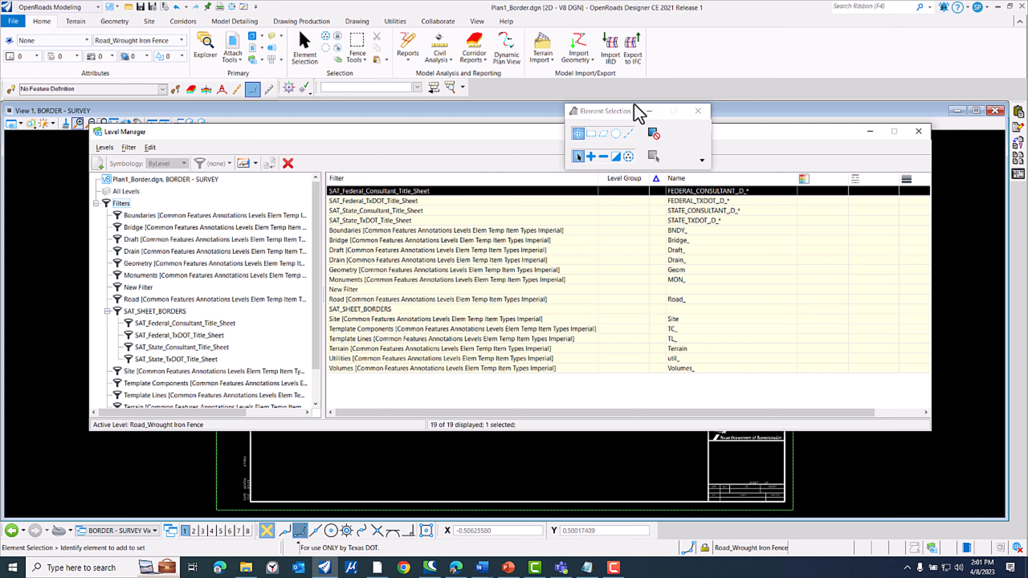
drag(612, 111, 665, 70)
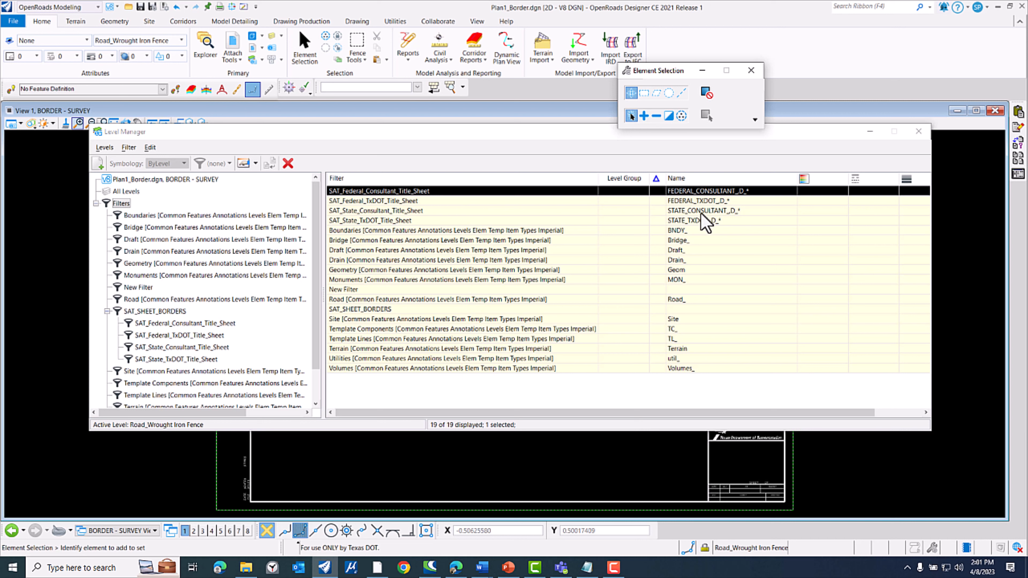
click(694, 192)
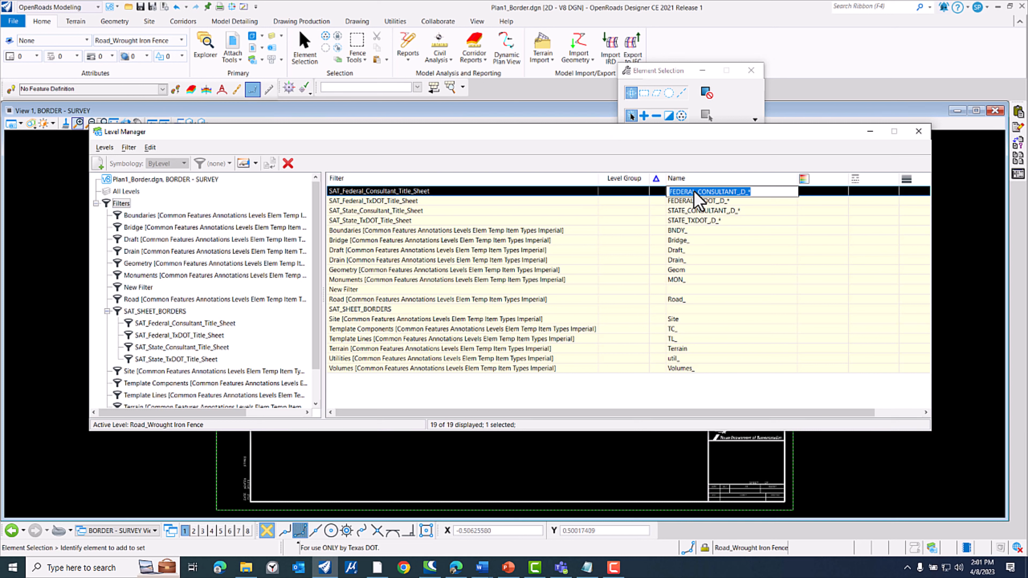
click(696, 201)
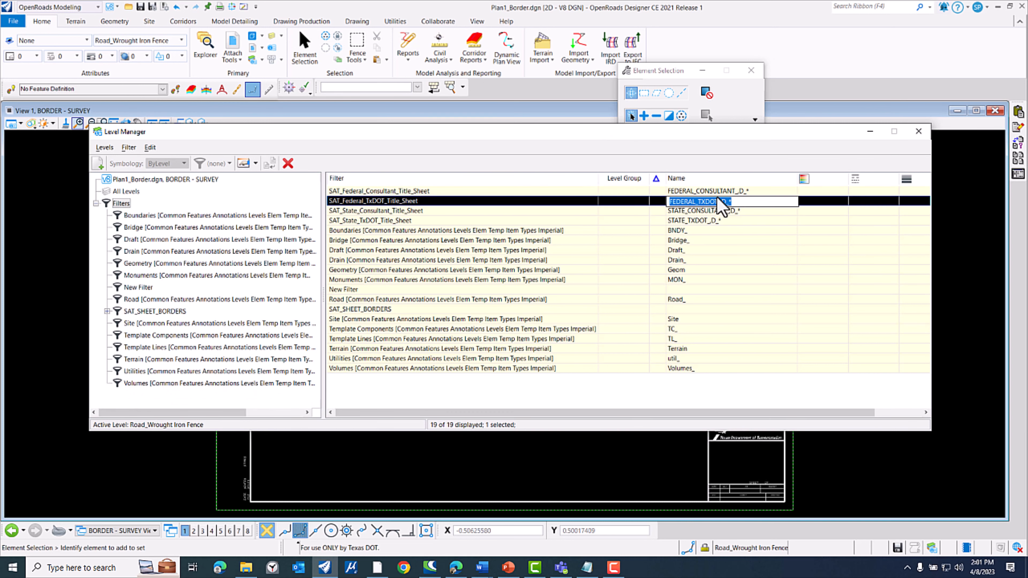
key(Up)
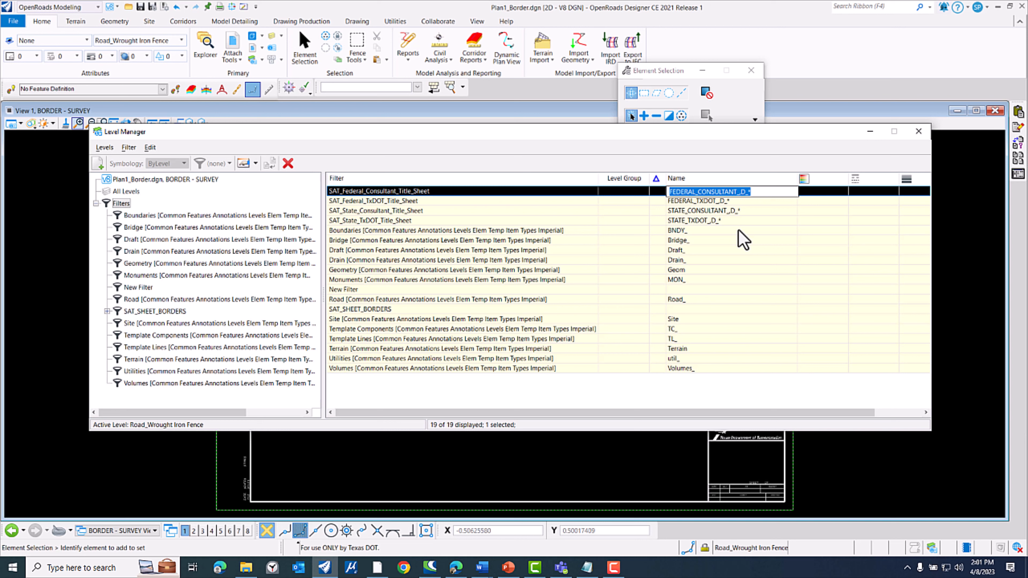
click(741, 194)
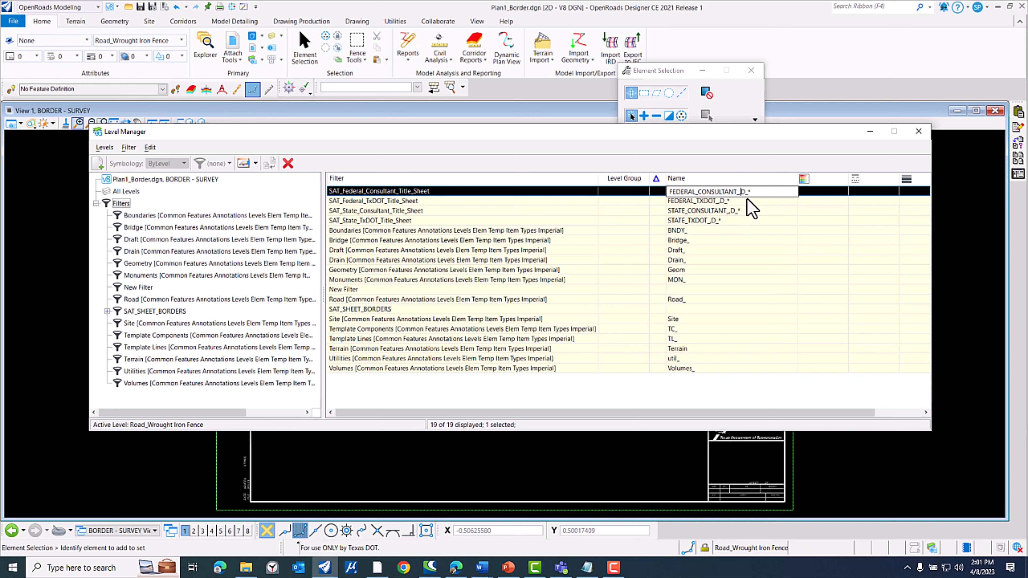
click(754, 289)
click(389, 193)
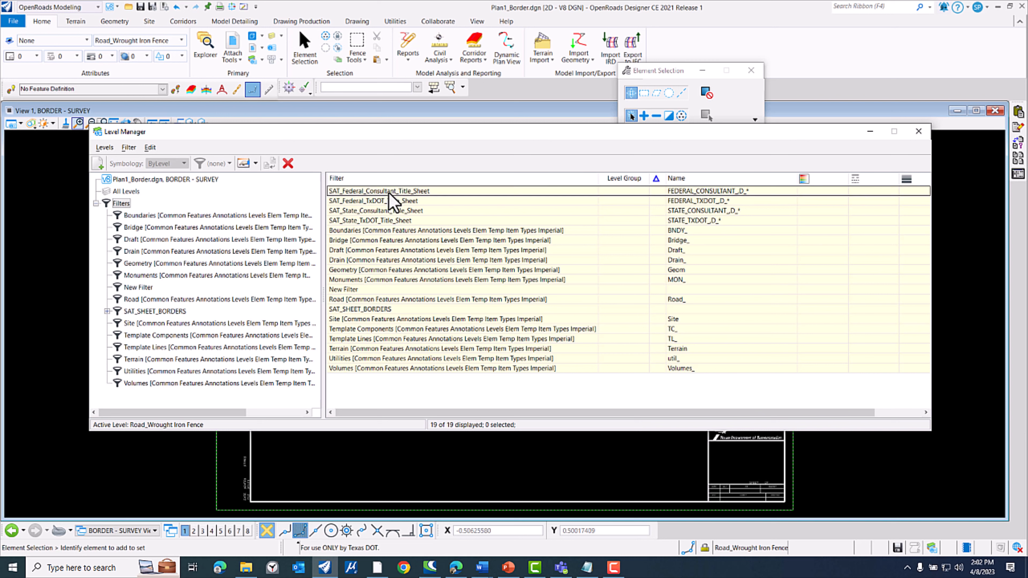
drag(389, 193, 390, 222)
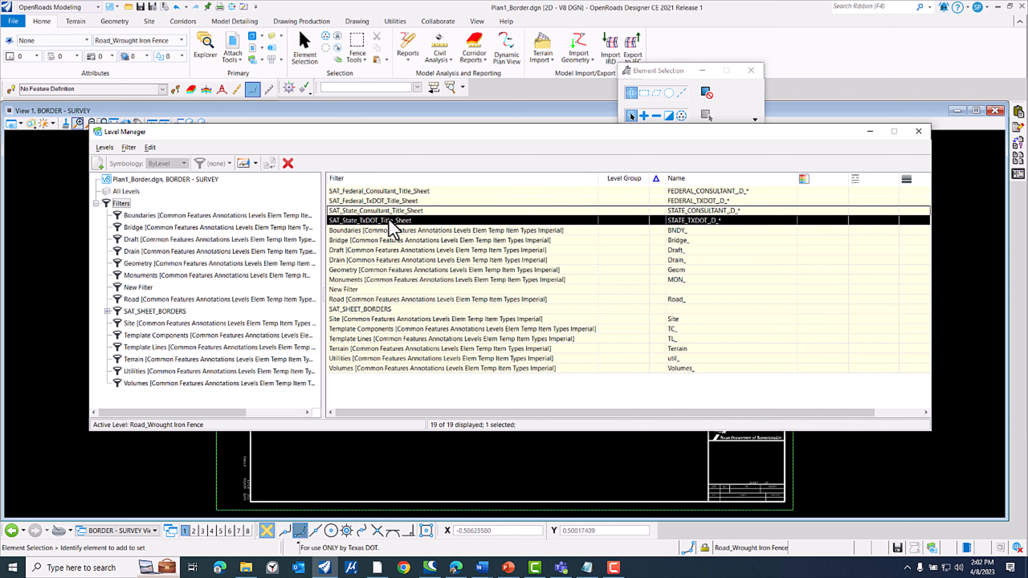
- Expand the SAT_SHEET_BORDERS group and delete the empty New Filter from the level filters
click(107, 311)
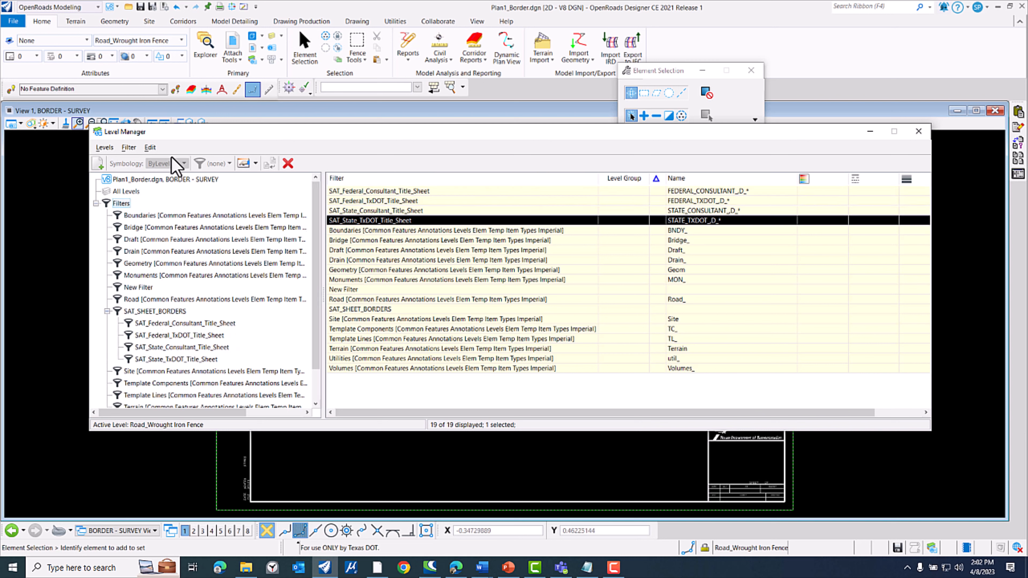
right_click(144, 288)
click(185, 374)
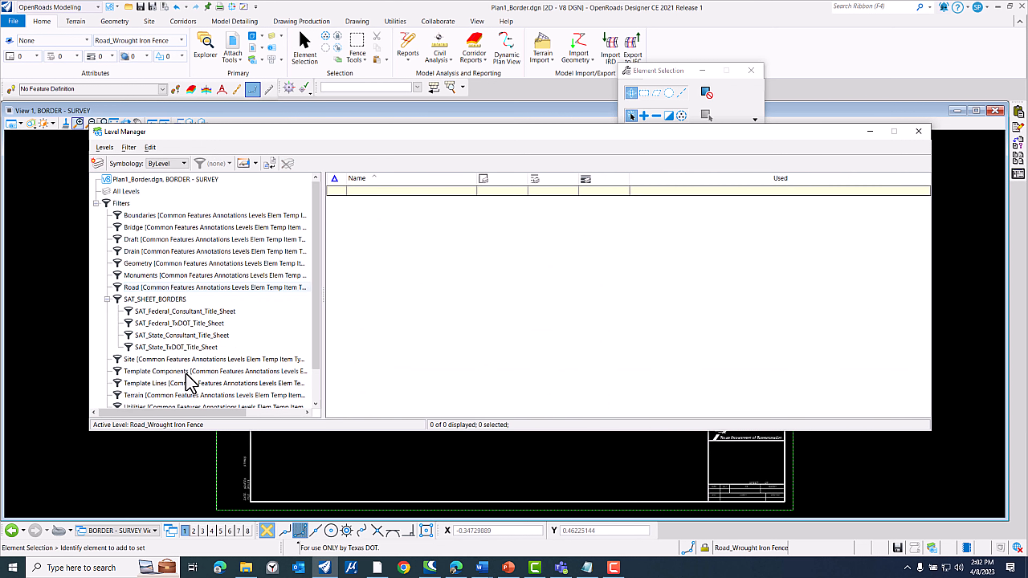
- Check the levels of the SAT_Federal_Consultant_Title_Sheet filter and its name criteria in the filter definitions, and close the Level Manager
click(193, 312)
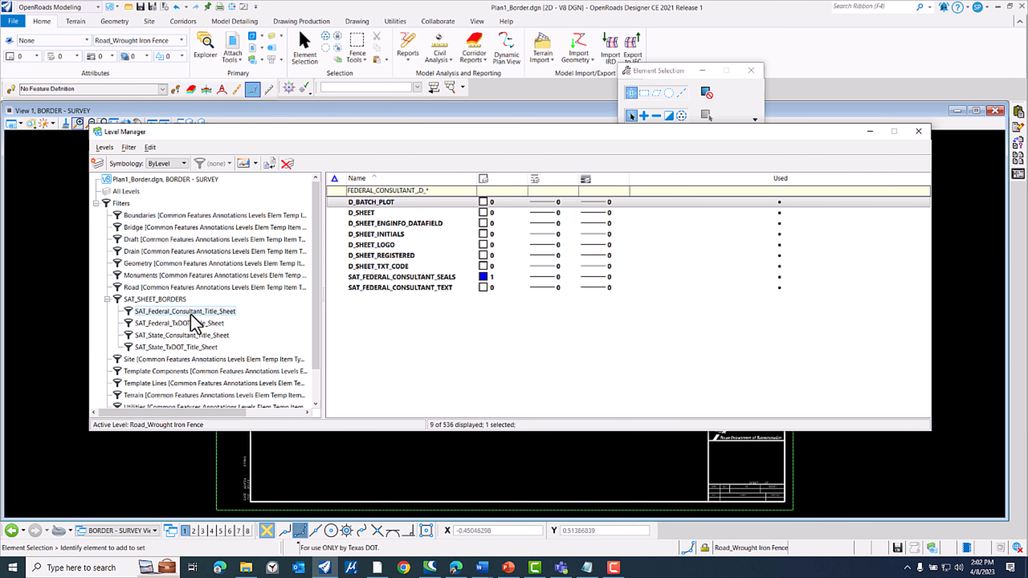
click(121, 203)
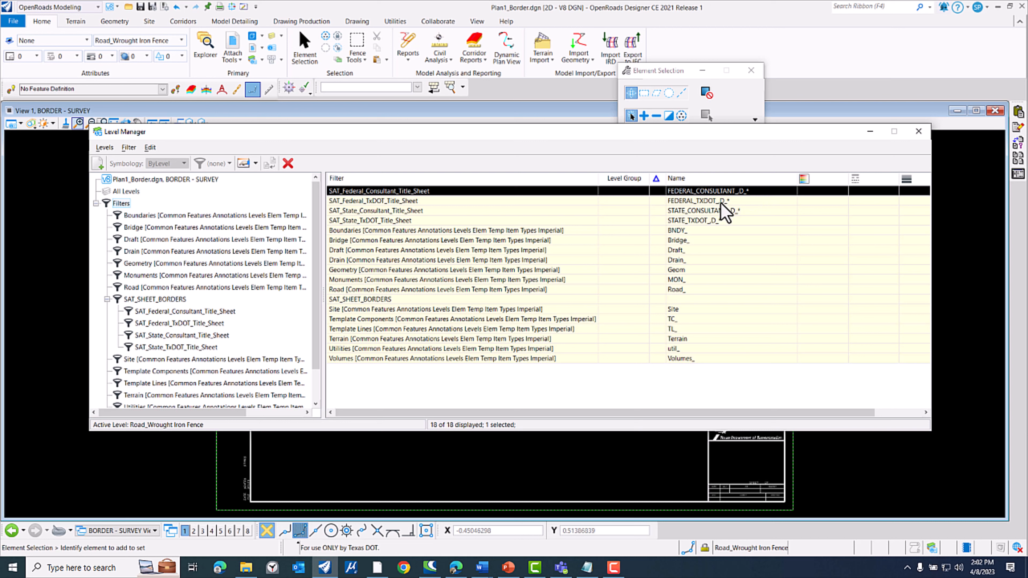
click(920, 134)
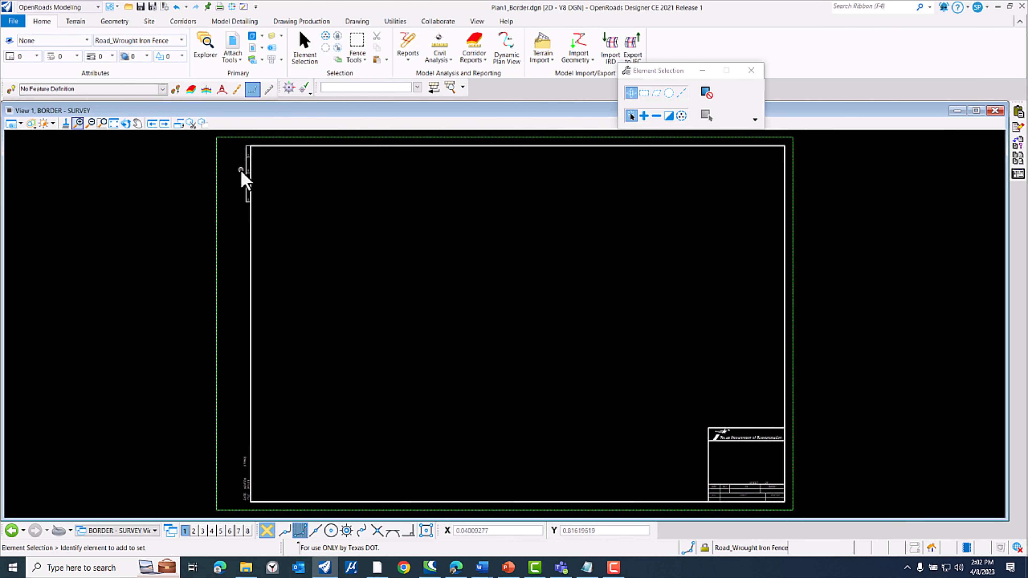
- Open the Level Display for View 1, list it by filters, and turn on SAT_SHEET_BORDERS.SAT_Federal_Consultant_Title_Sheet
click(271, 36)
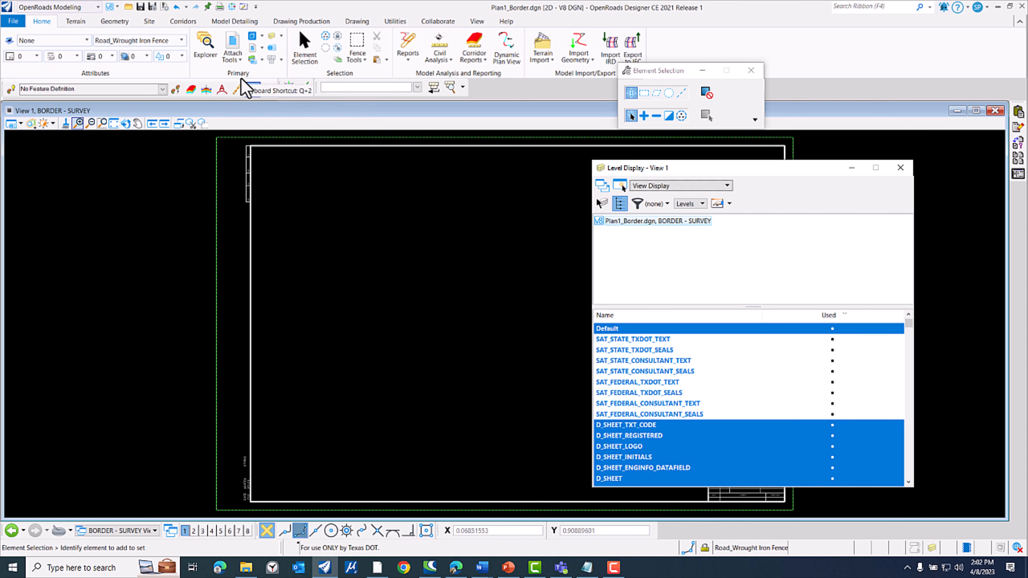
click(272, 40)
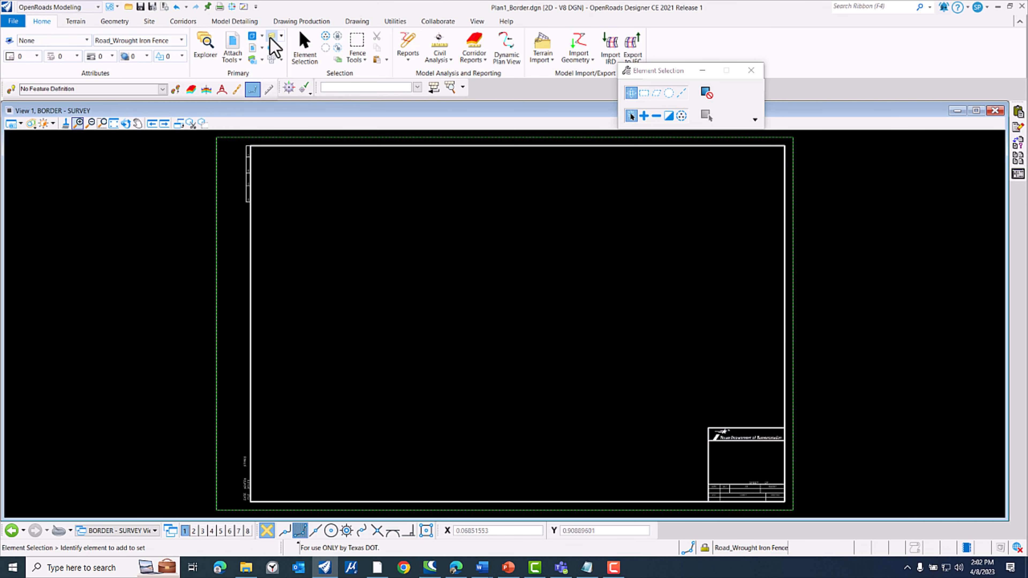
click(270, 38)
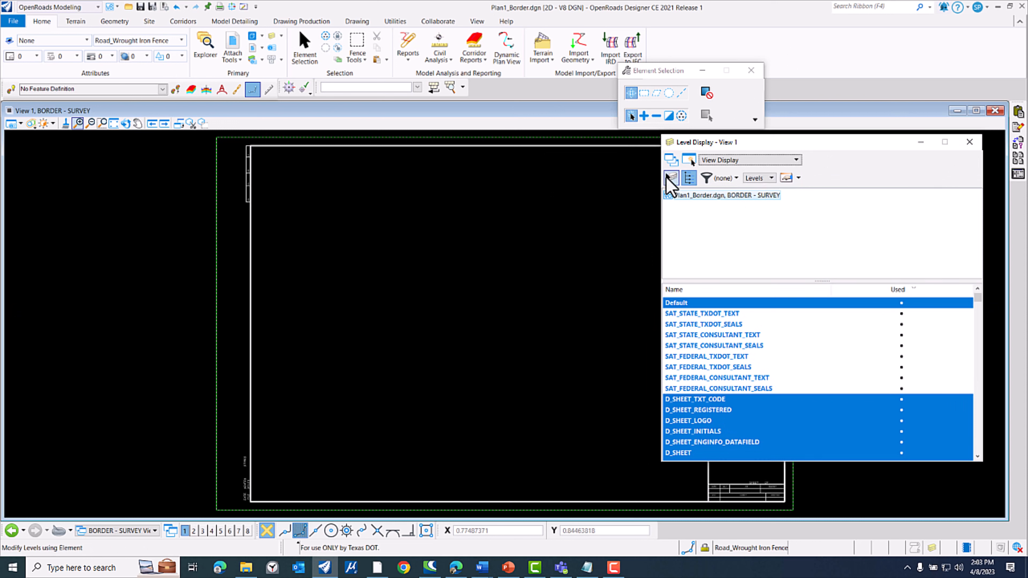
click(769, 178)
click(765, 188)
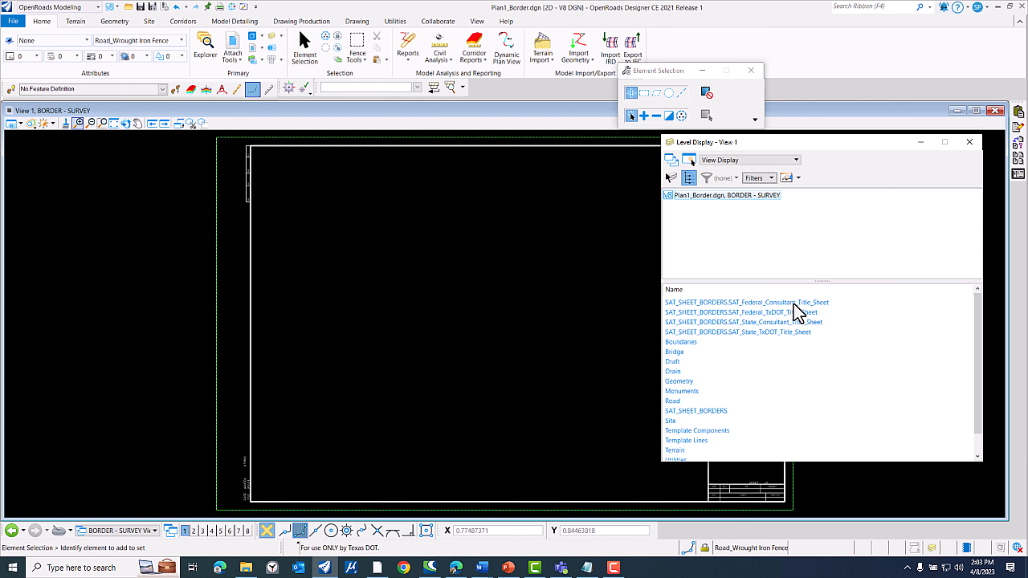
click(778, 303)
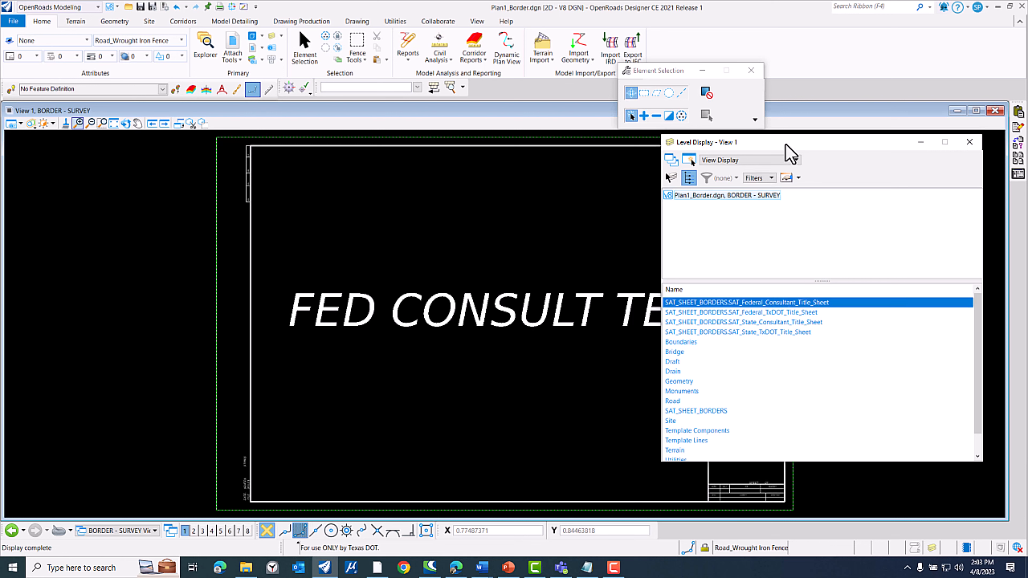
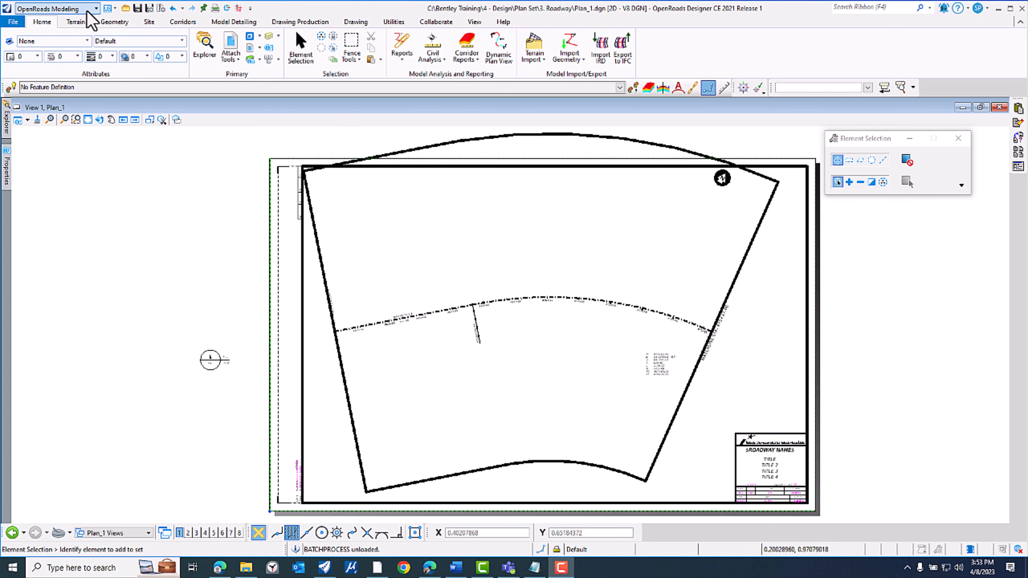
- Check which models the Plan1_Border.dgn reference attachment offers in its attachment properties, then close the references without changes
click(72, 9)
click(50, 21)
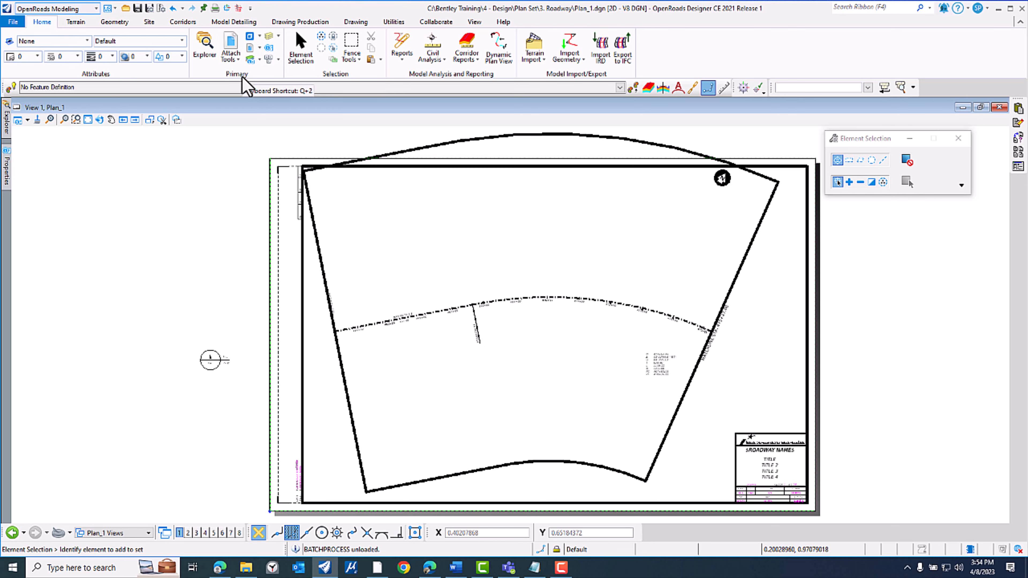
click(231, 44)
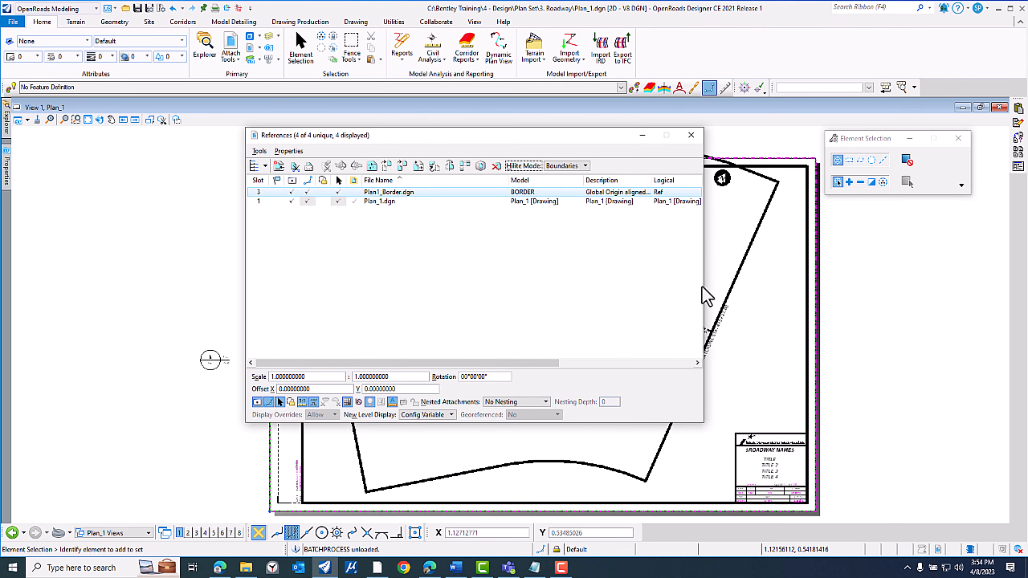
drag(705, 284, 897, 290)
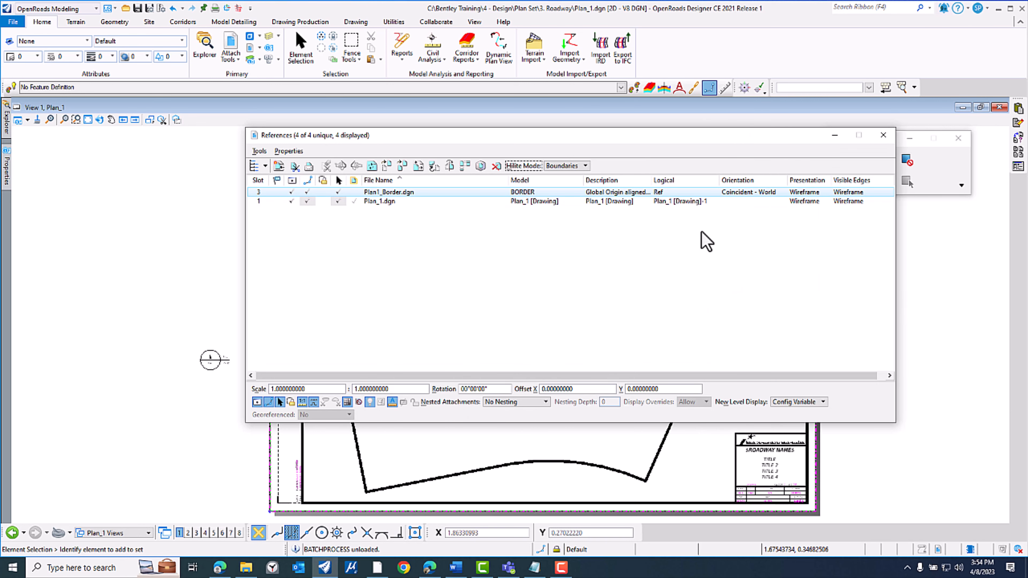
double_click(532, 193)
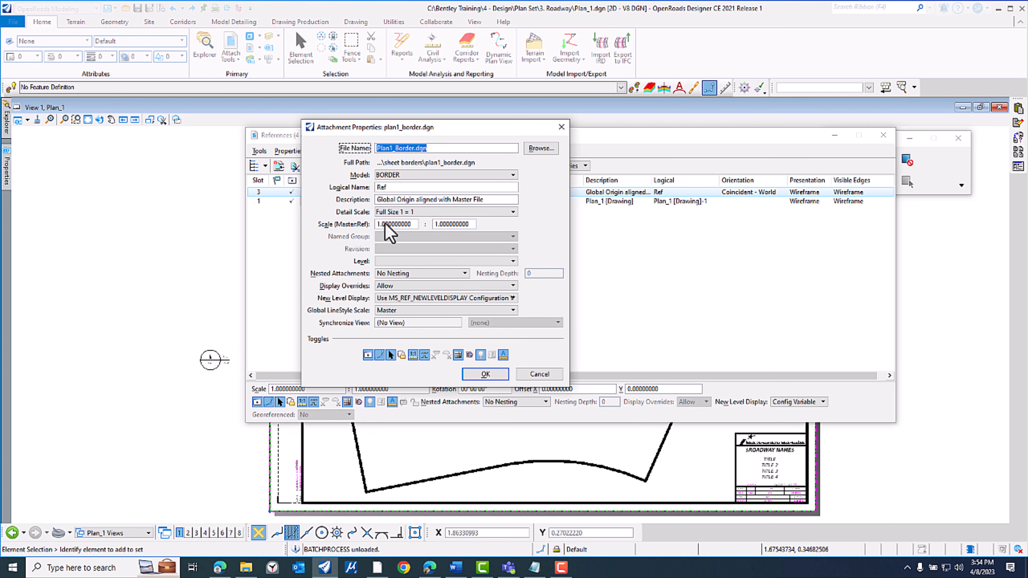
click(407, 175)
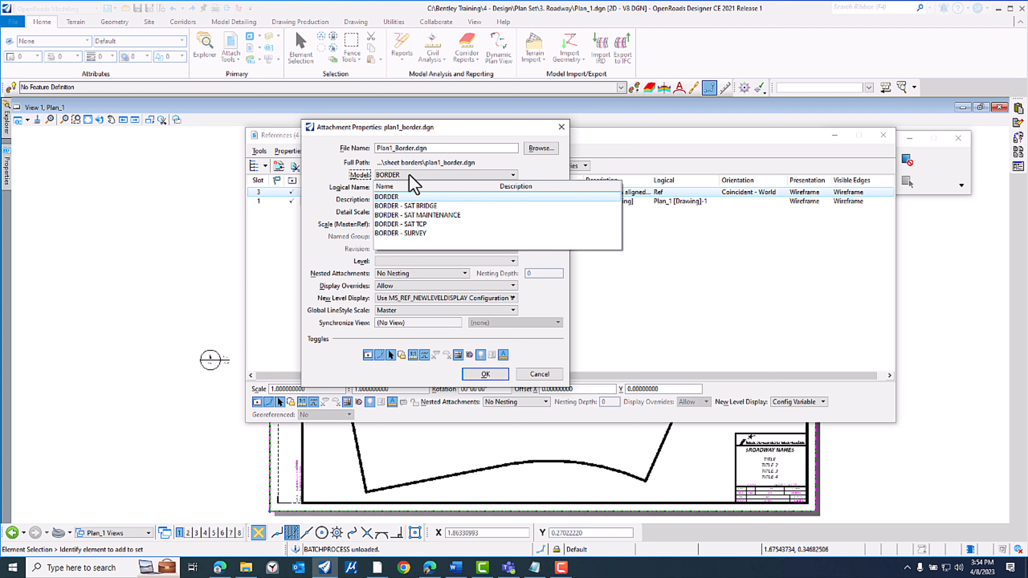
click(409, 176)
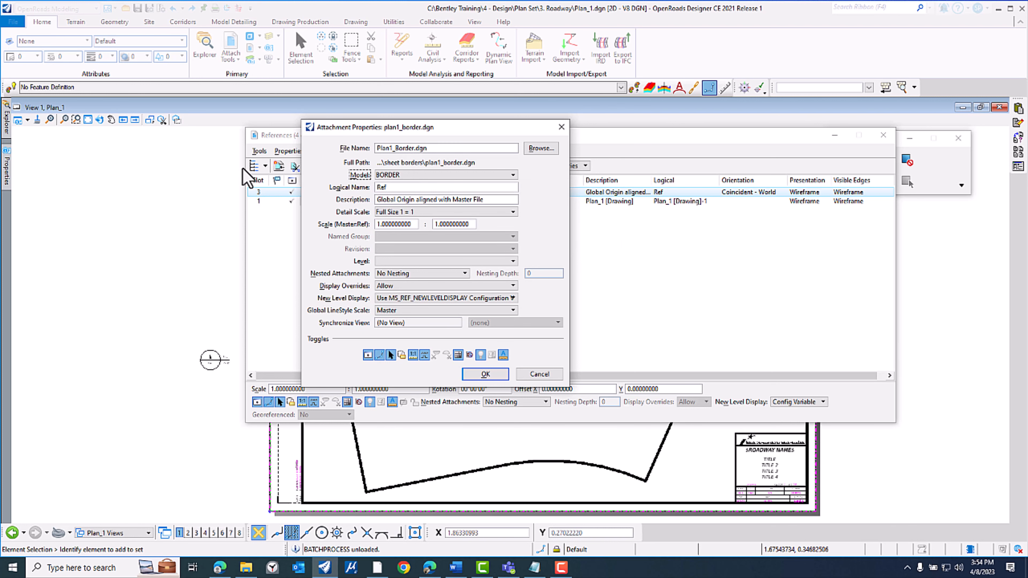
click(539, 374)
click(883, 136)
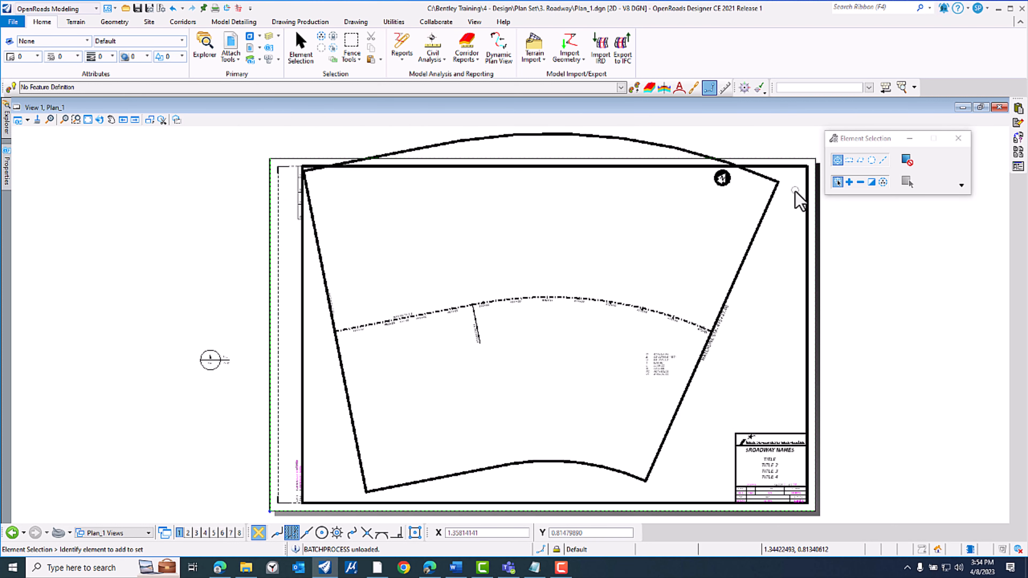
- Start a Batch Process and add Plan_1.dgn through Plan_8.dgn from the 3. Roadway folder as its tasks
click(13, 24)
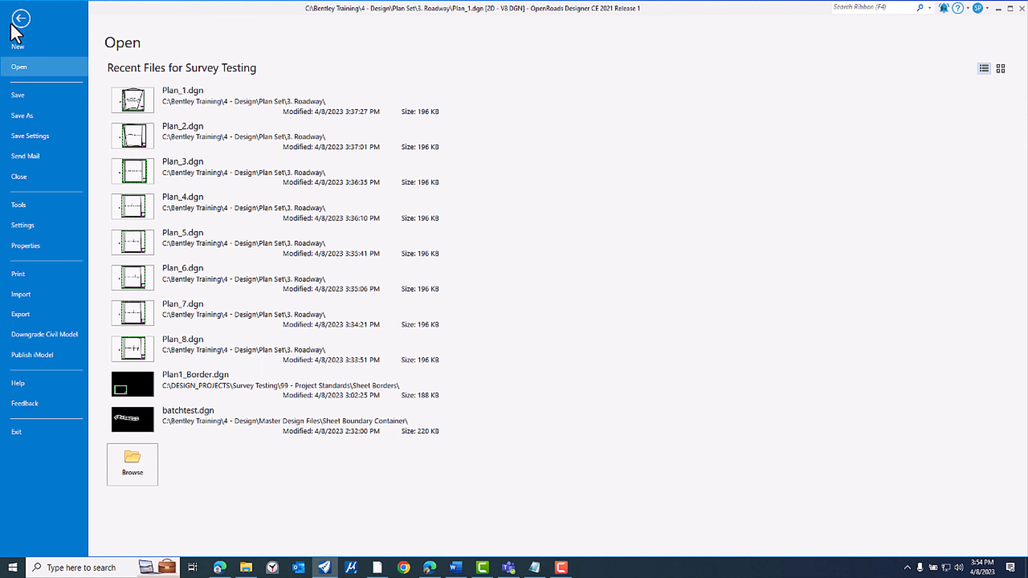
click(19, 205)
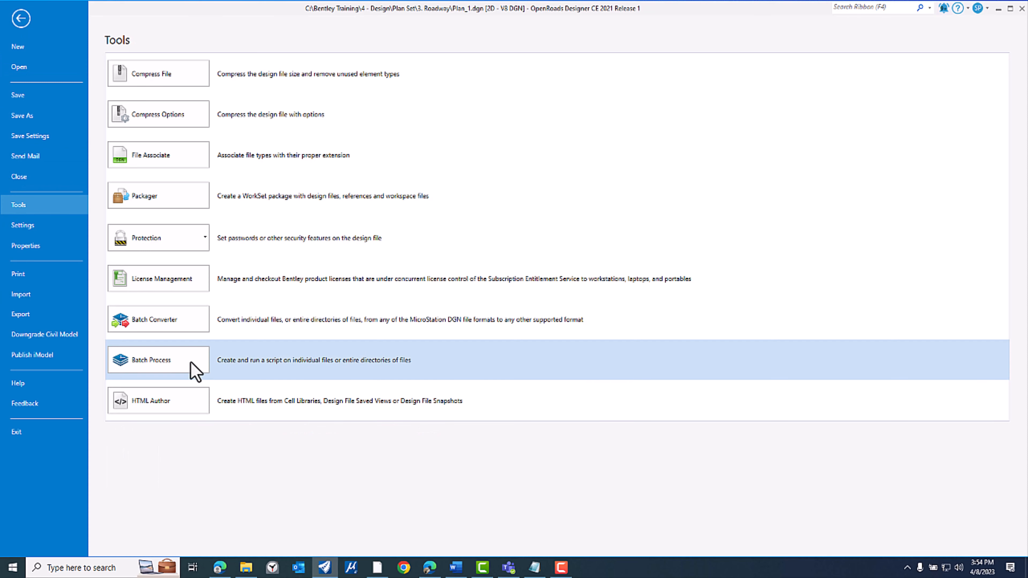
click(178, 371)
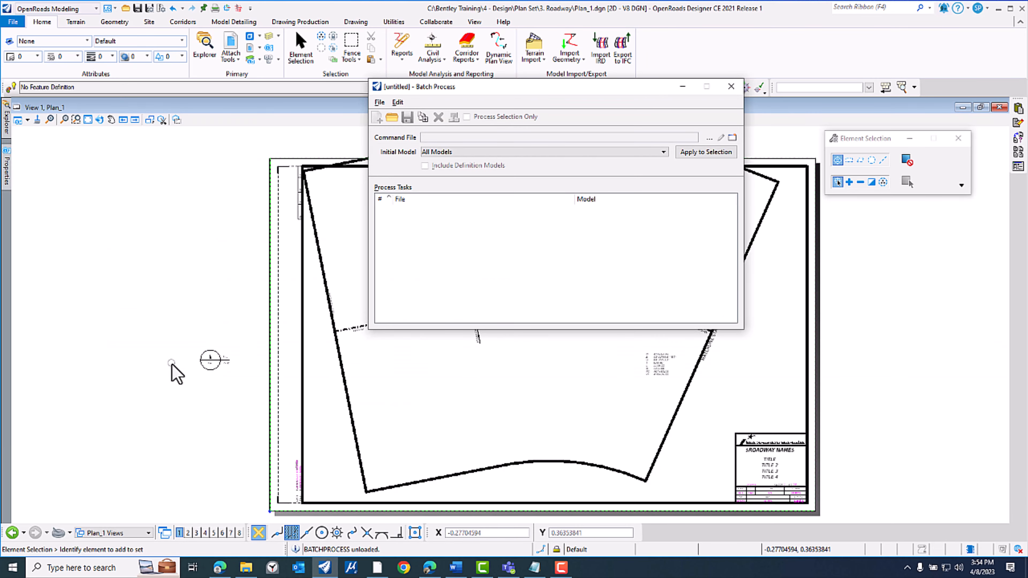
mouse_move(539, 94)
mouse_down()
mouse_move(570, 207)
mouse_move(631, 195)
mouse_up()
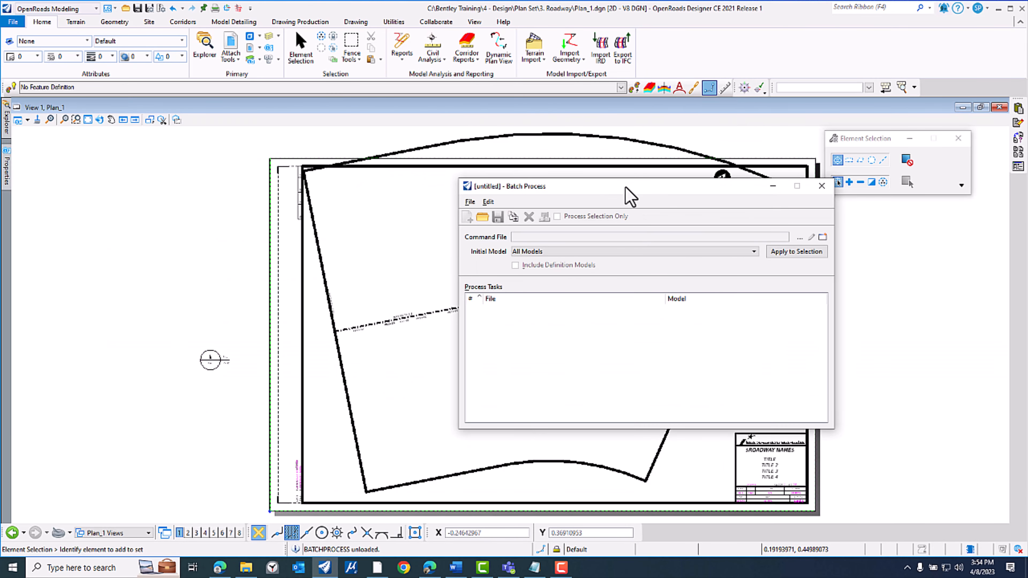
click(513, 217)
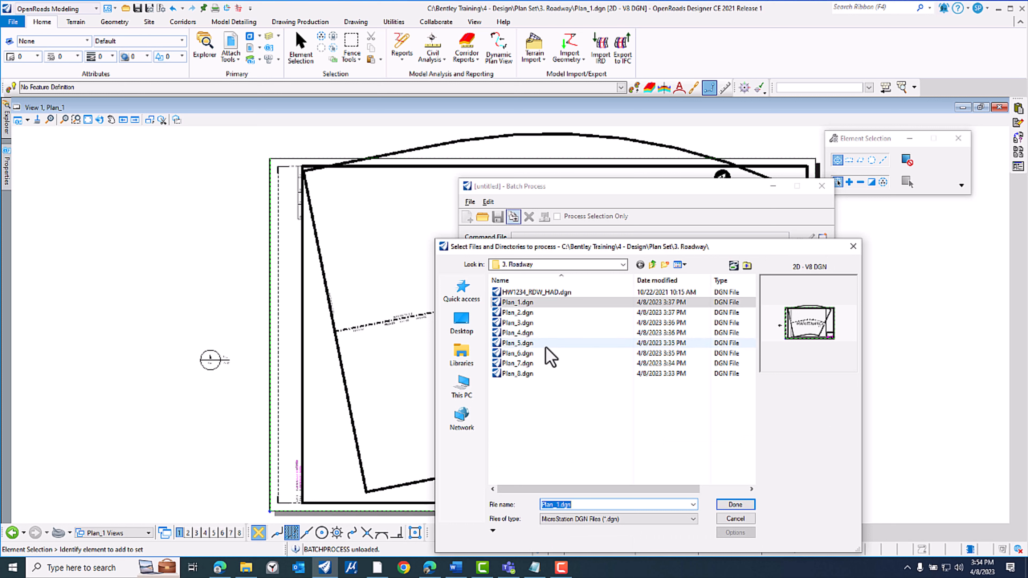
click(527, 374)
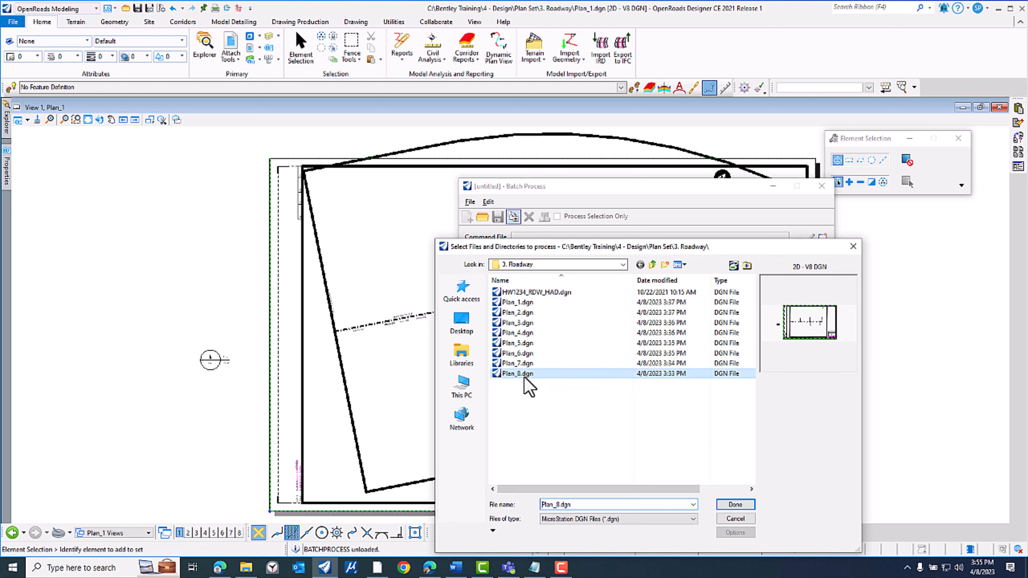
shift+click(529, 306)
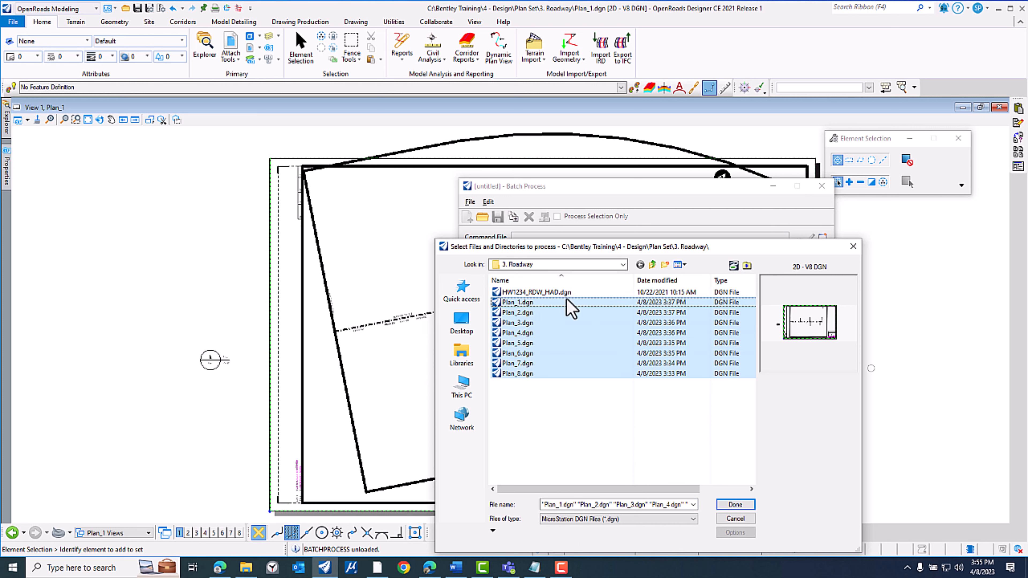
click(736, 505)
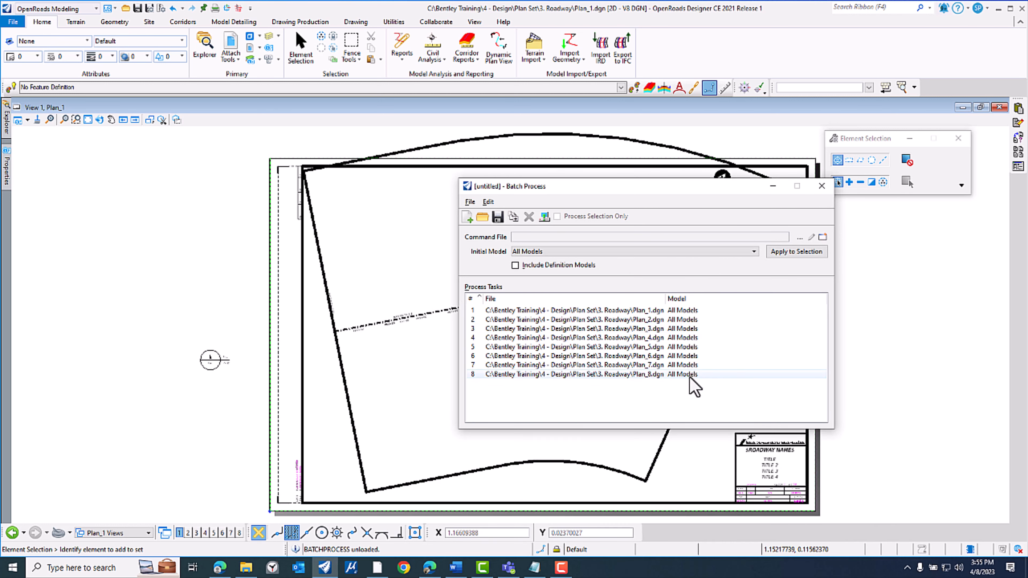
- Set the initial model of all eight process tasks to Default Model Only
click(555, 311)
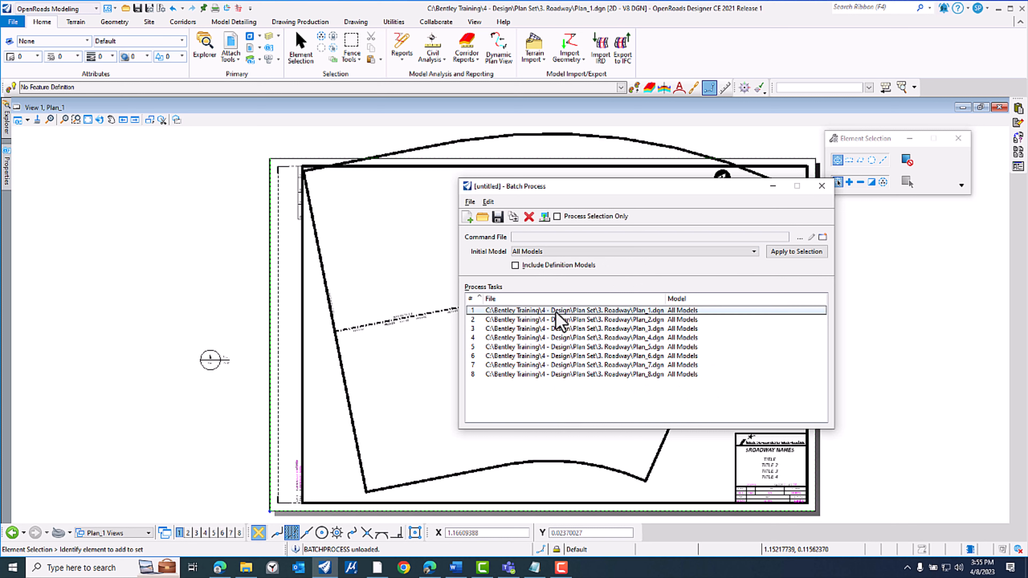
shift+click(549, 373)
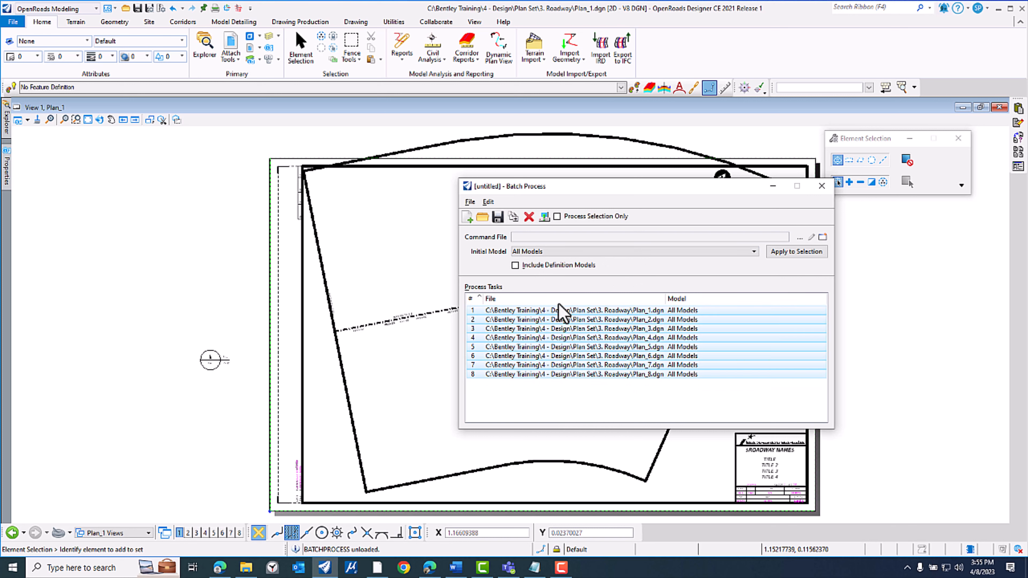
click(551, 251)
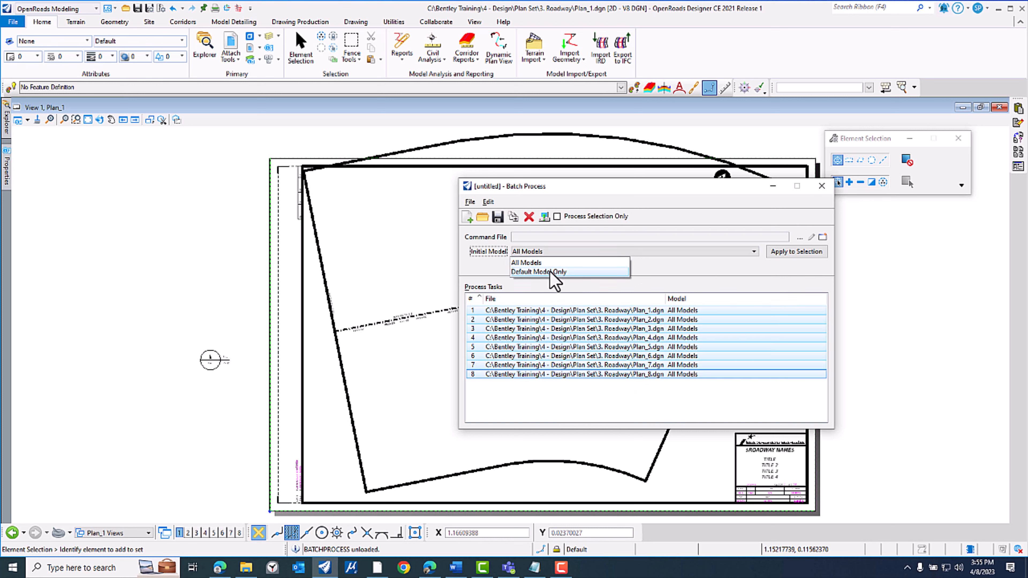
click(551, 271)
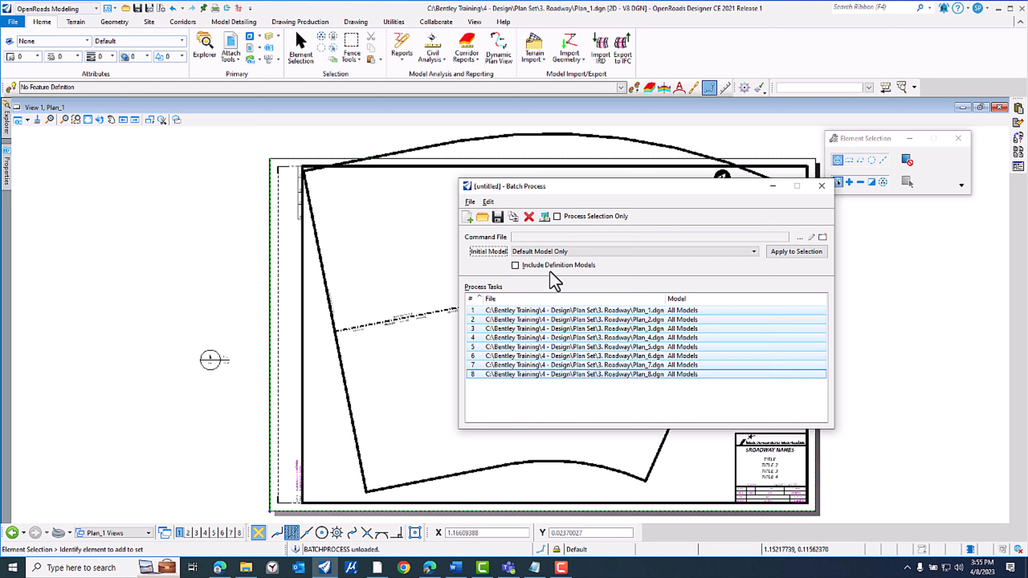
click(797, 252)
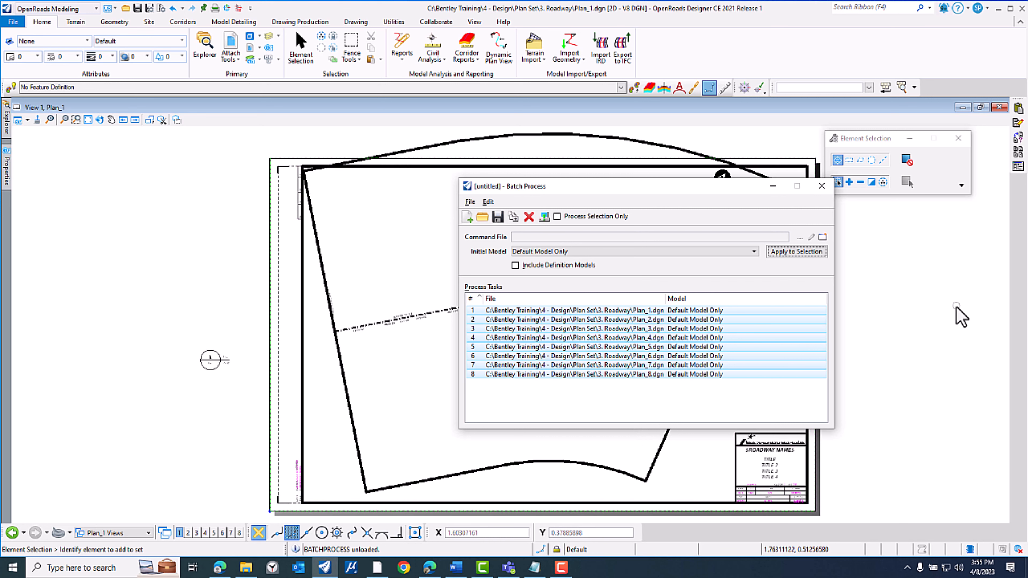
- Create a new batch process command file named FinalCommand in the Organization Data folder
click(824, 238)
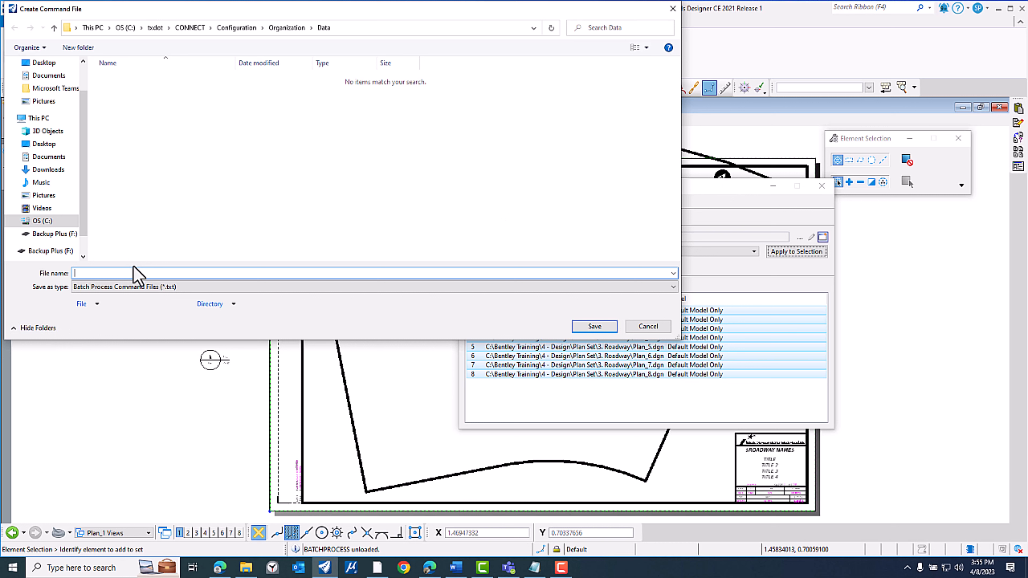
text(FinalCO)
key(BackSpace)
text(ommand)
key(Return)
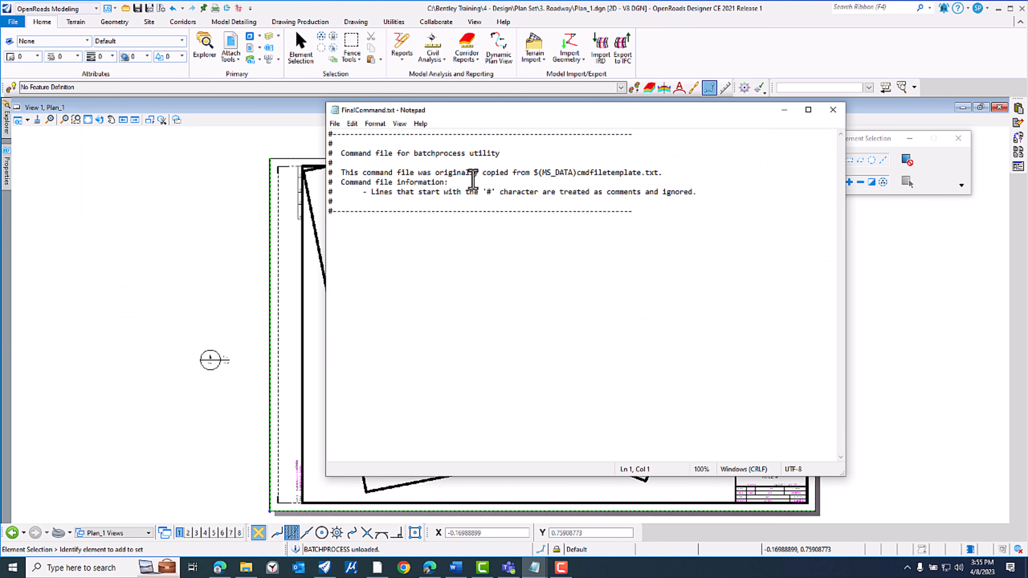
- Copy the reference detach Plan1_Border.dgn and RF="Plan1_Border.dgn","BORDER - SAT MAINTENANCE",,,,,, lines from ModelsFinal.txt into FinalCommand.txt below the comments
drag(466, 110, 373, 88)
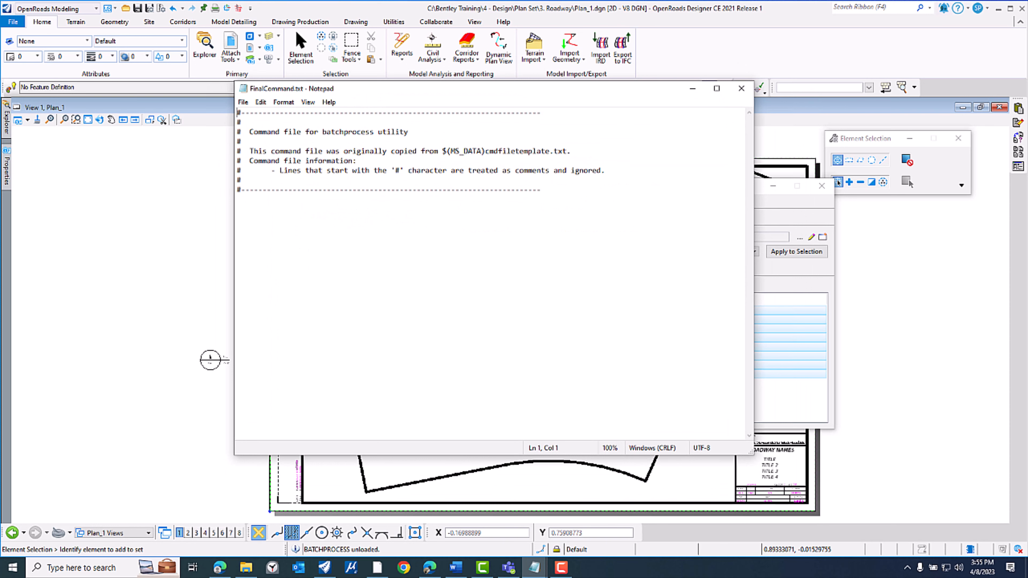
mouse_move(534, 567)
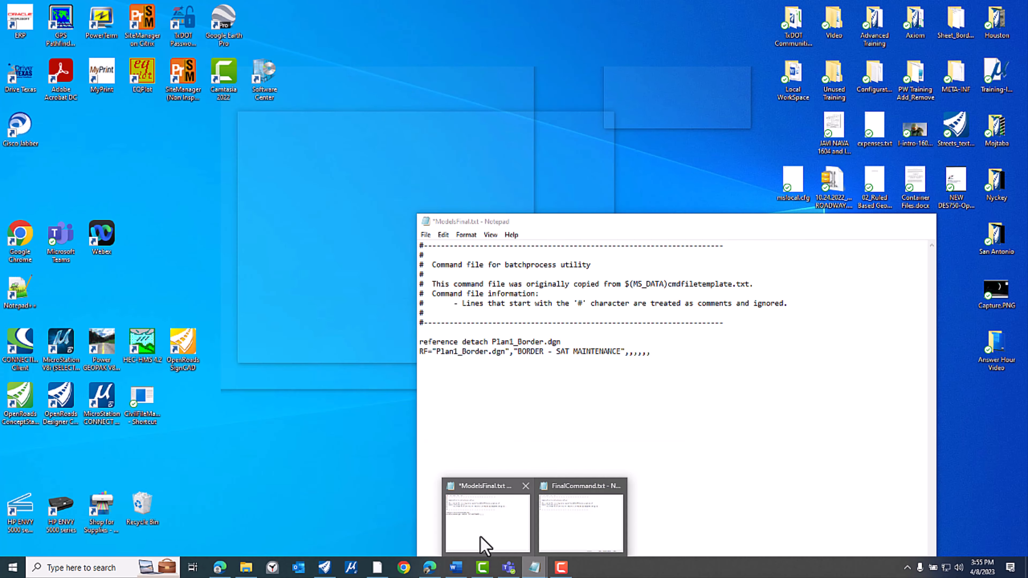
click(485, 545)
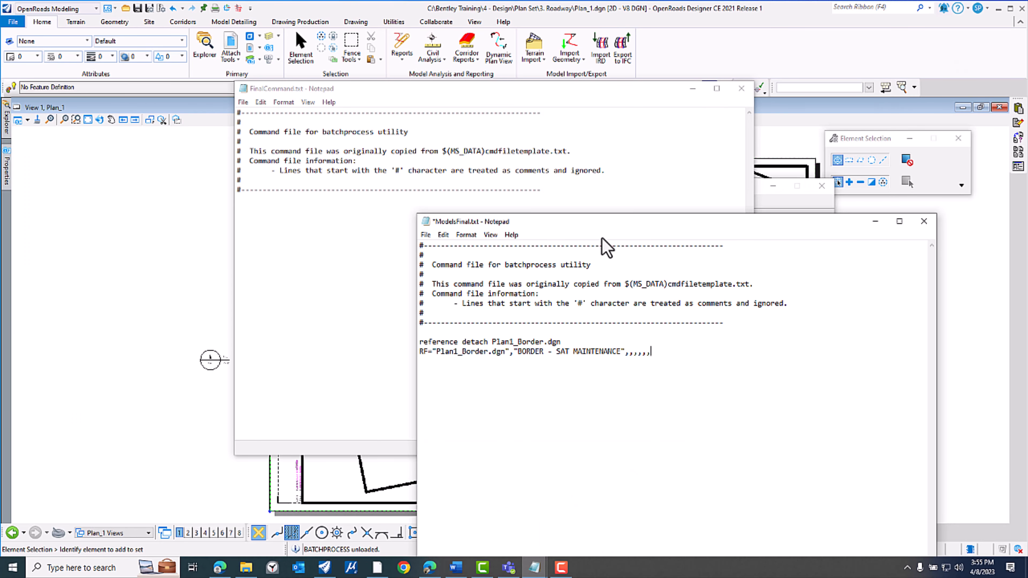
drag(596, 228, 741, 124)
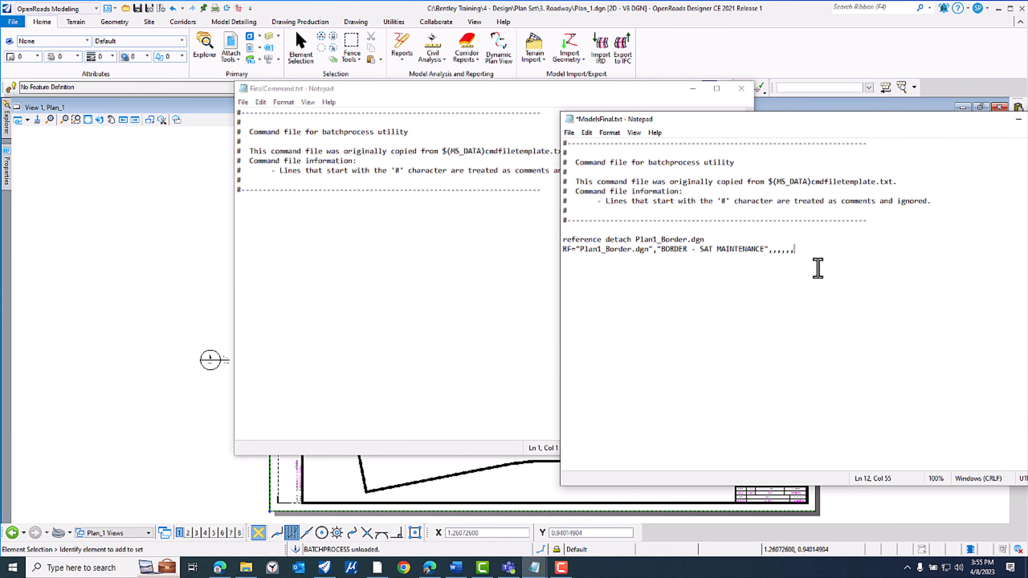
drag(791, 252, 539, 238)
key(ctrl+c)
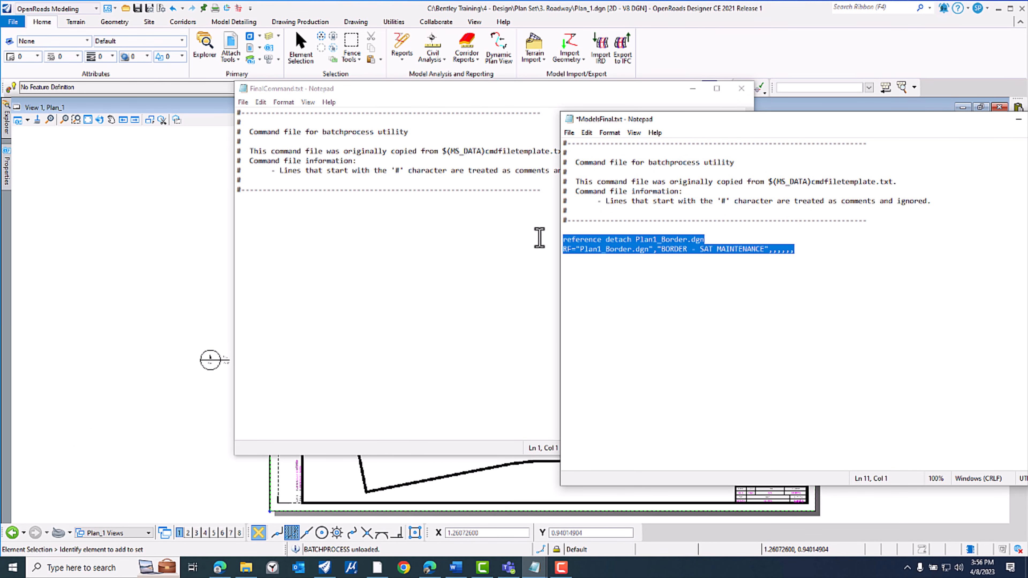
click(305, 238)
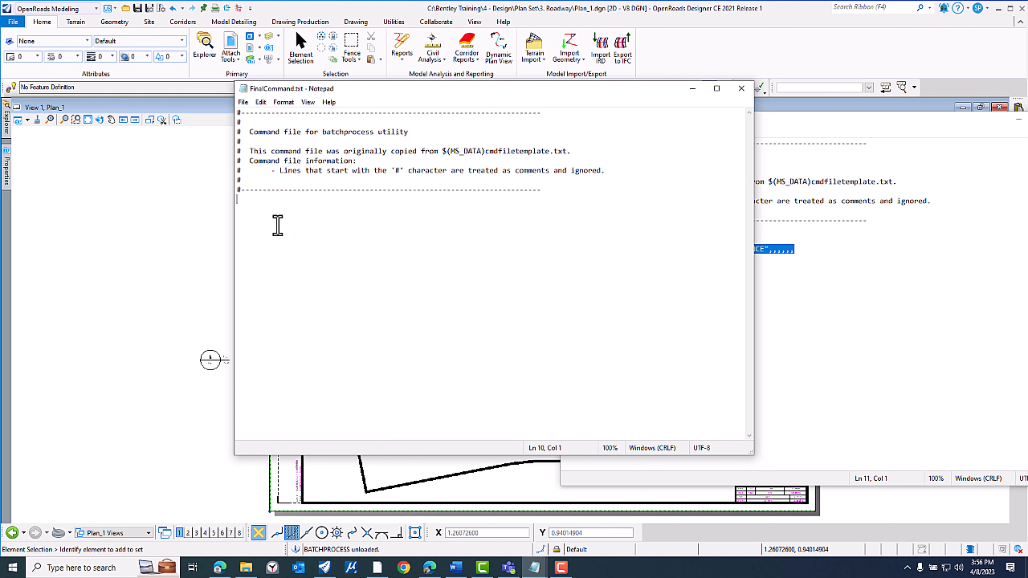
key(ctrl+v)
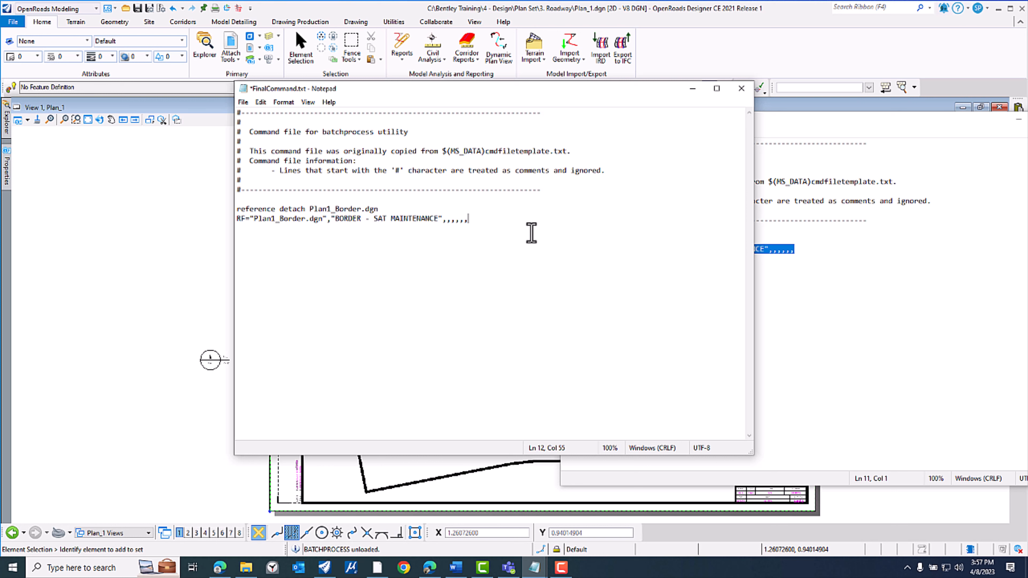
- Close FinalCommand.txt with its changes saved and move the ModelsFinal.txt window away from the Batch Process dialog
drag(470, 219, 444, 222)
click(553, 294)
click(741, 88)
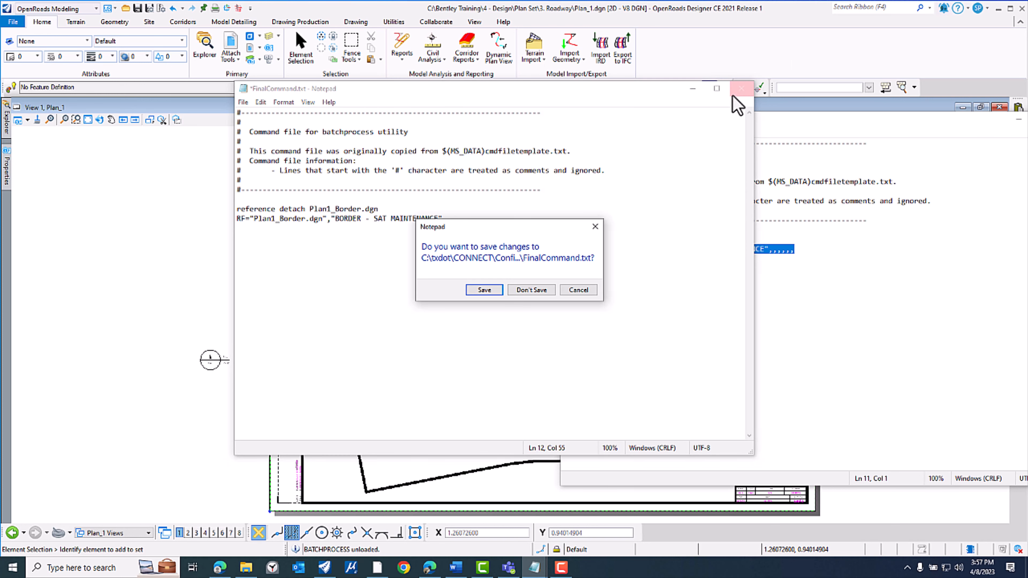
click(489, 290)
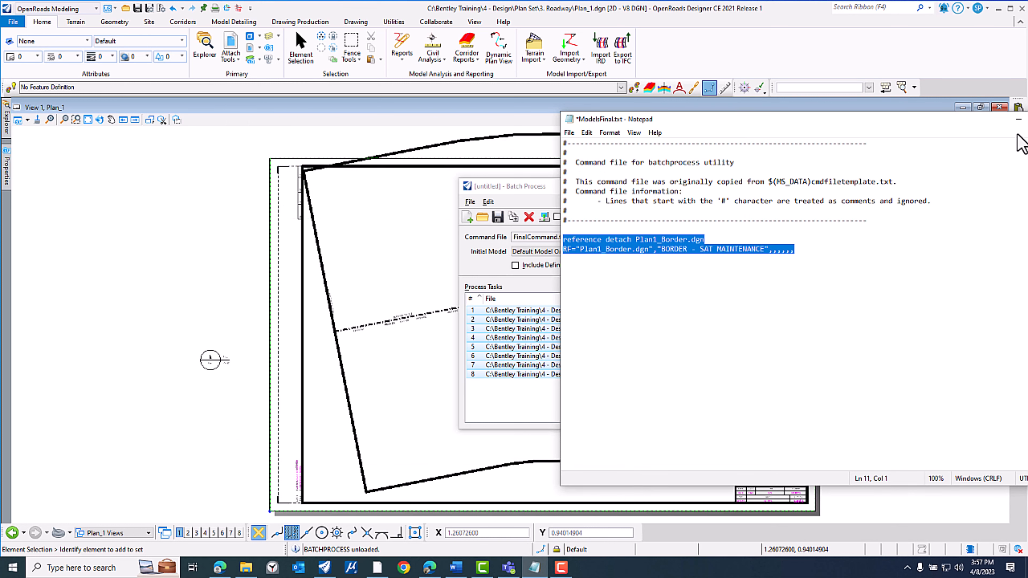
drag(928, 121, 0, 118)
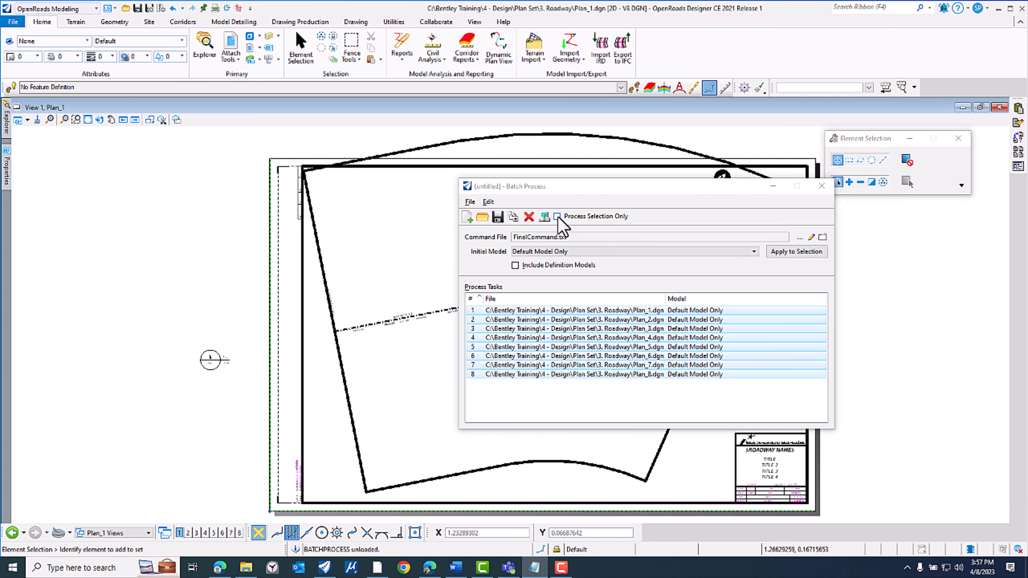
- Run the batch process job on the eight plan files and close Batch Process without saving the job
click(544, 217)
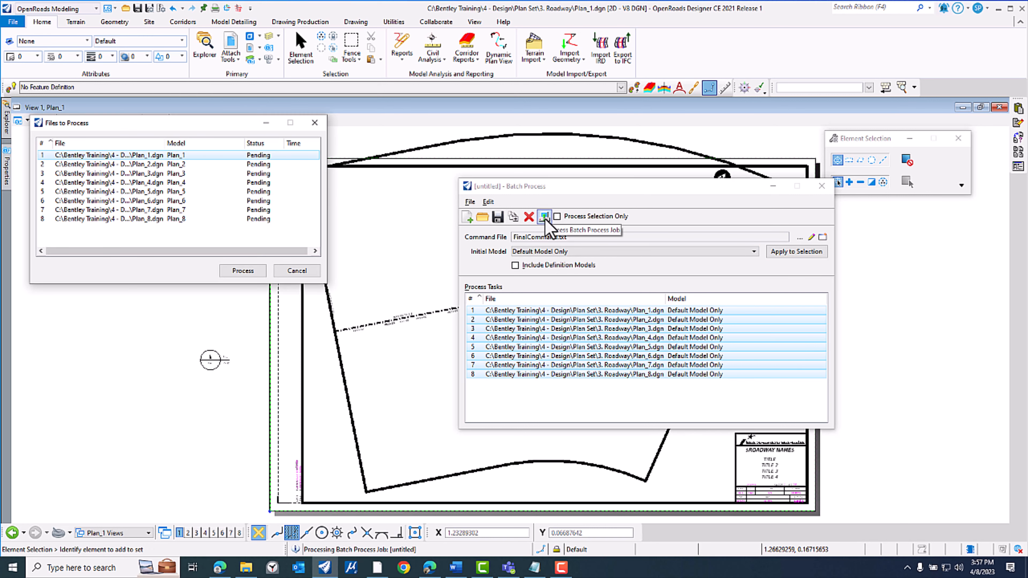
drag(134, 122, 381, 132)
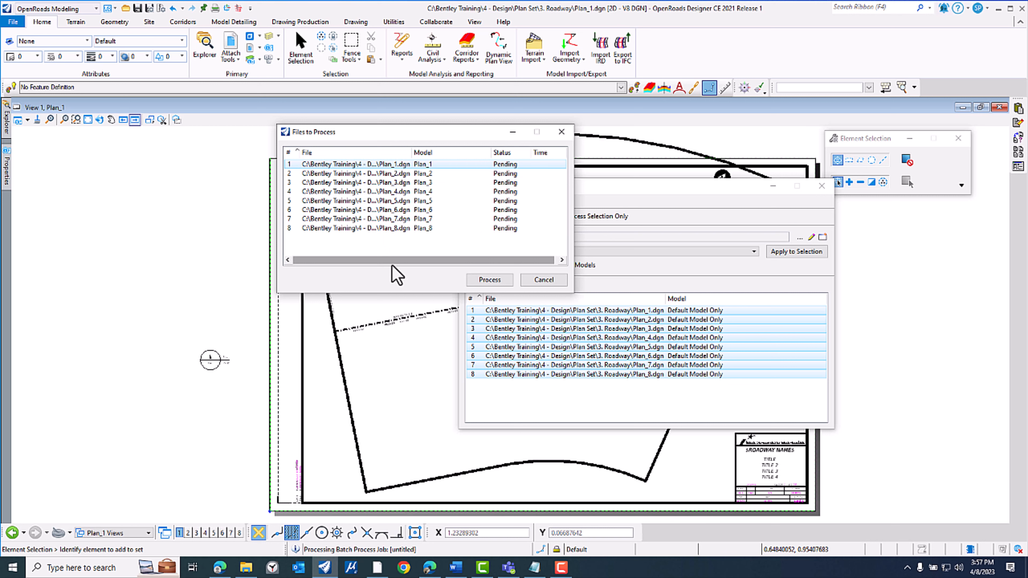
click(487, 281)
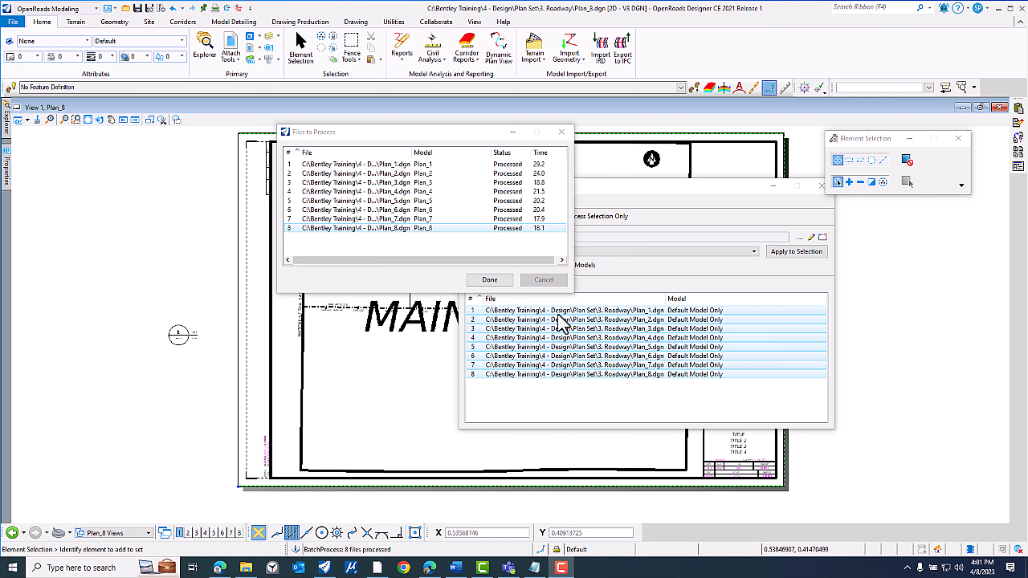
click(505, 280)
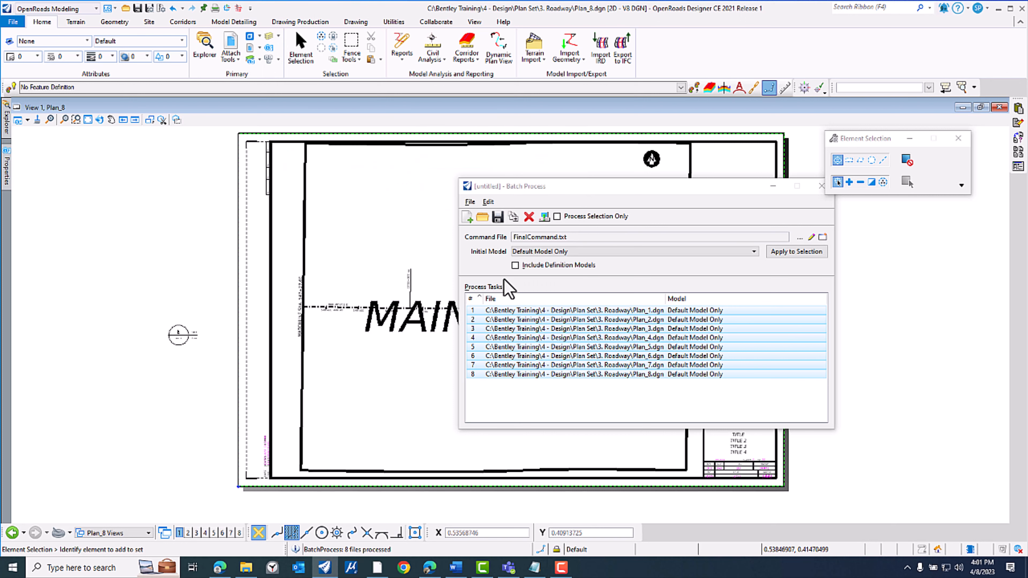
click(820, 190)
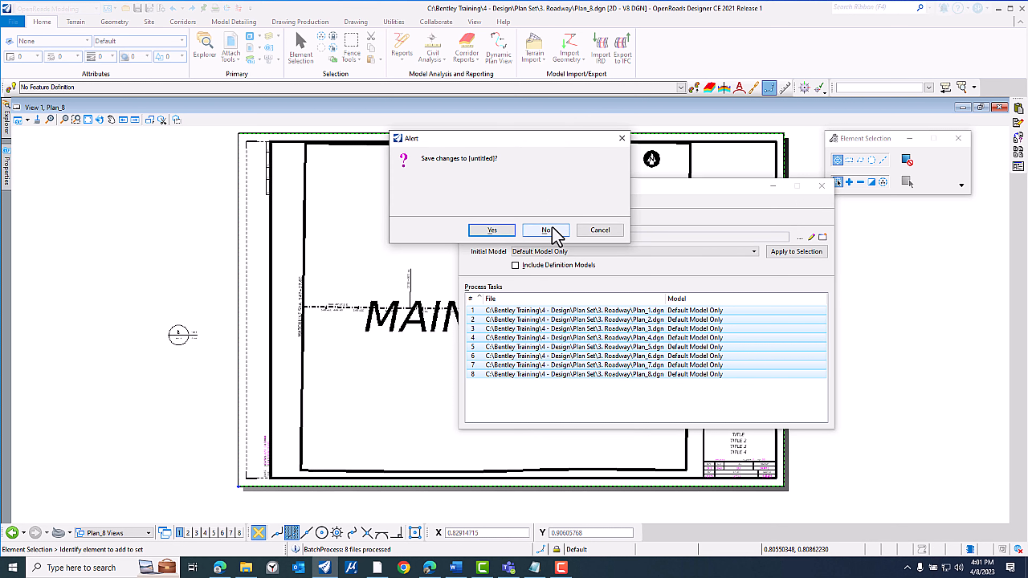
click(552, 234)
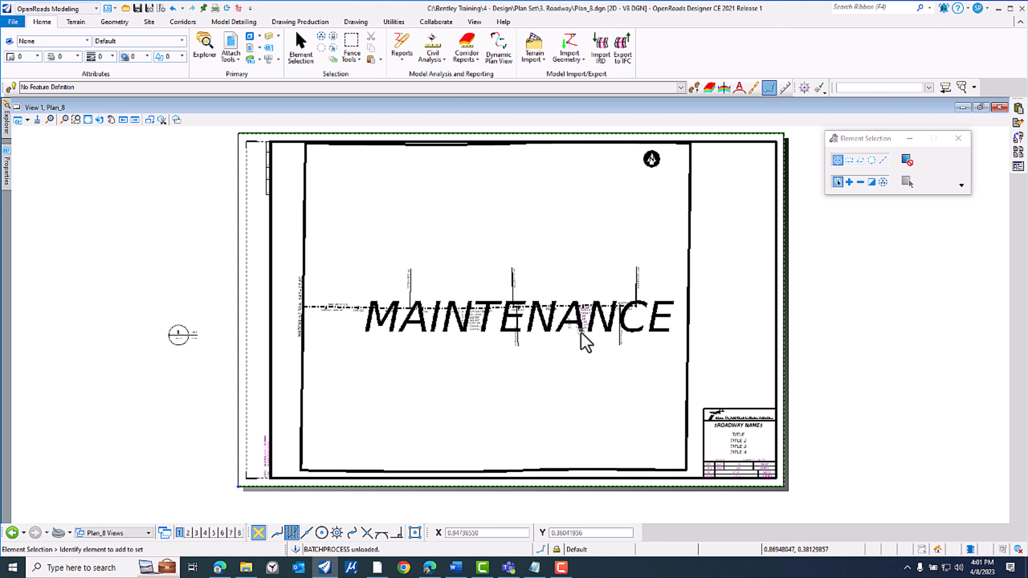
- Open the references of Plan_8.dgn and widen the Model column to check the attached border model's name
click(230, 42)
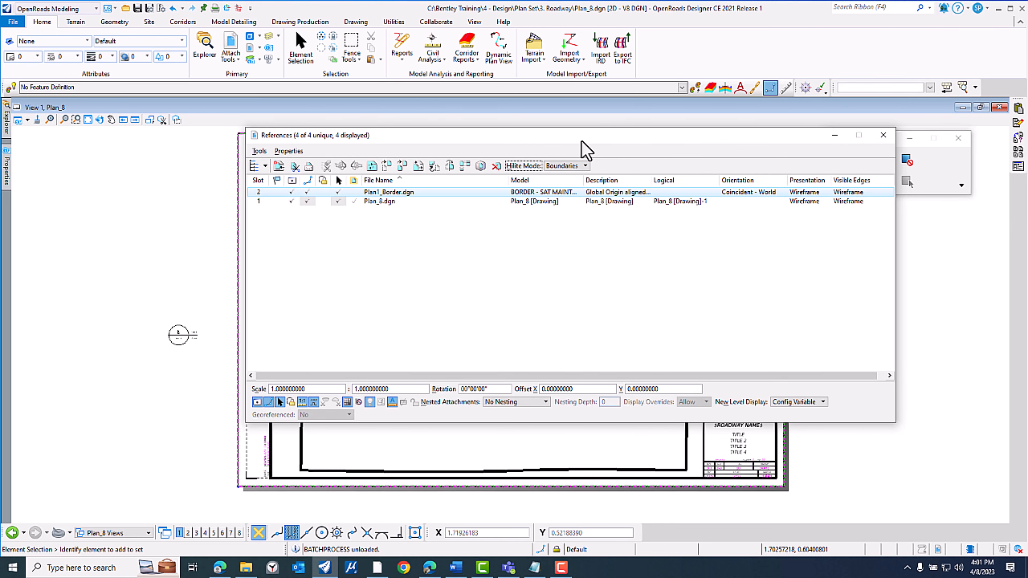
drag(605, 135, 542, 168)
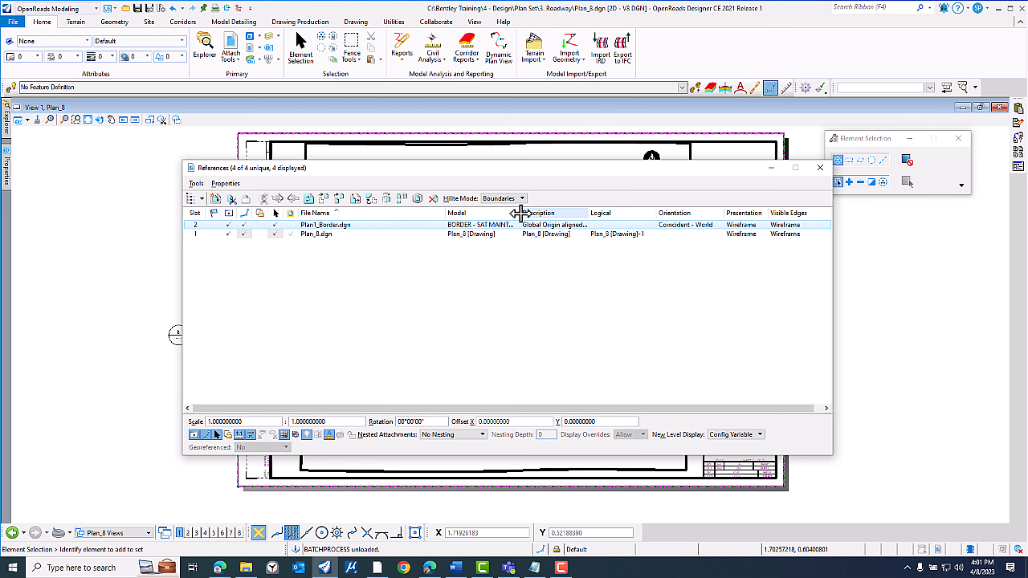
drag(520, 212, 573, 215)
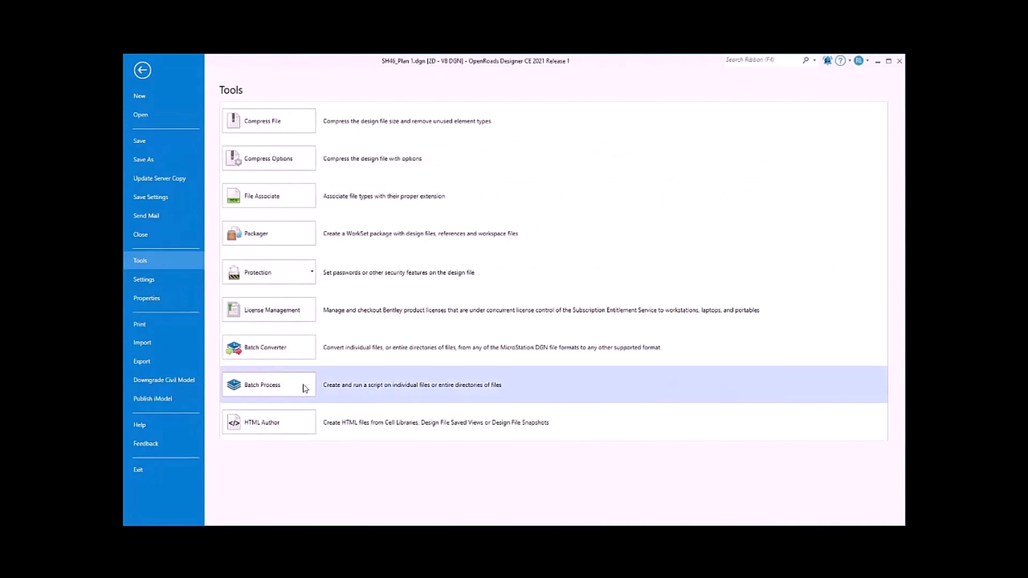
- Start a batch process with initial model Default Model Only and add SH46_Plan 1.dgn through SH46_Plan 5.dgn from 3. Roadway
click(305, 388)
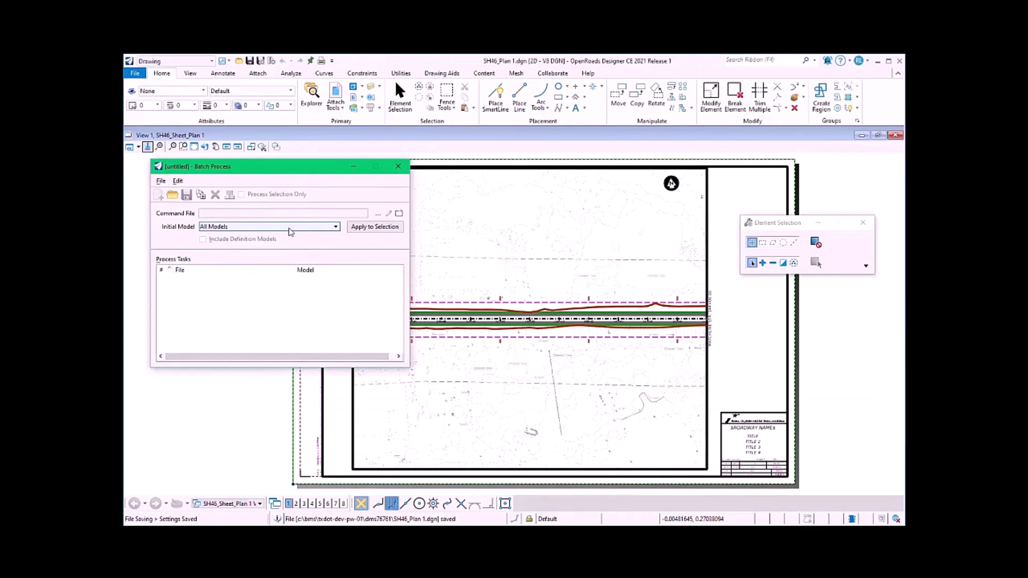
click(290, 229)
click(259, 246)
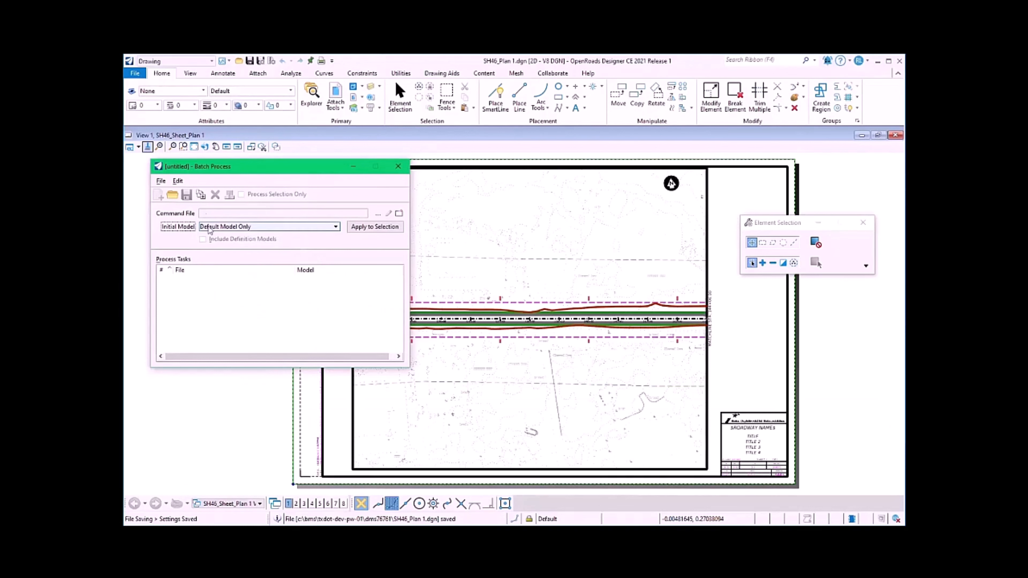
click(201, 195)
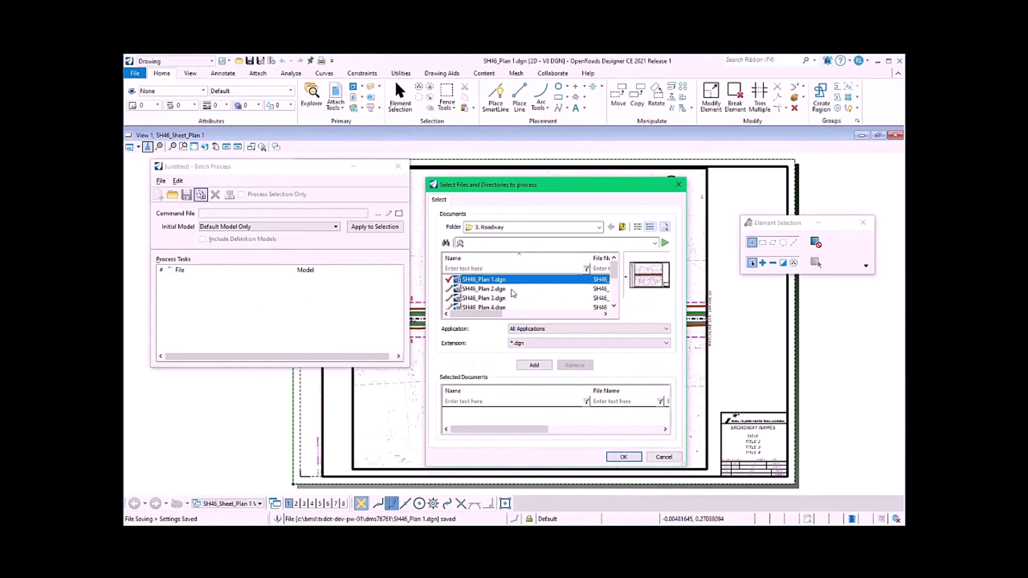
scroll(513, 292, down, 1)
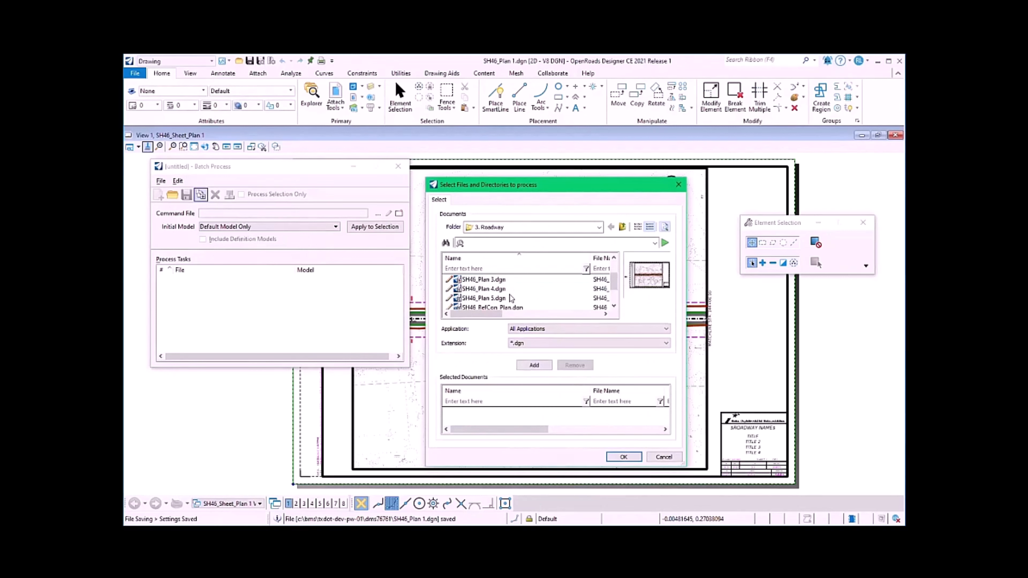
shift+click(494, 299)
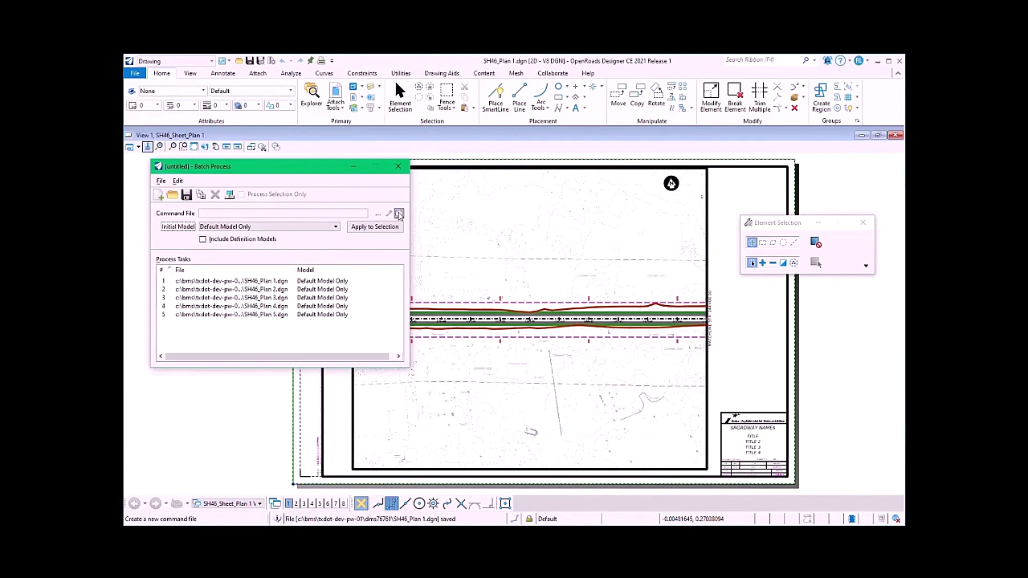
- Create a new command file in the 3. Roadway folder with ReplaceBorder.txt as both its name and description
click(399, 214)
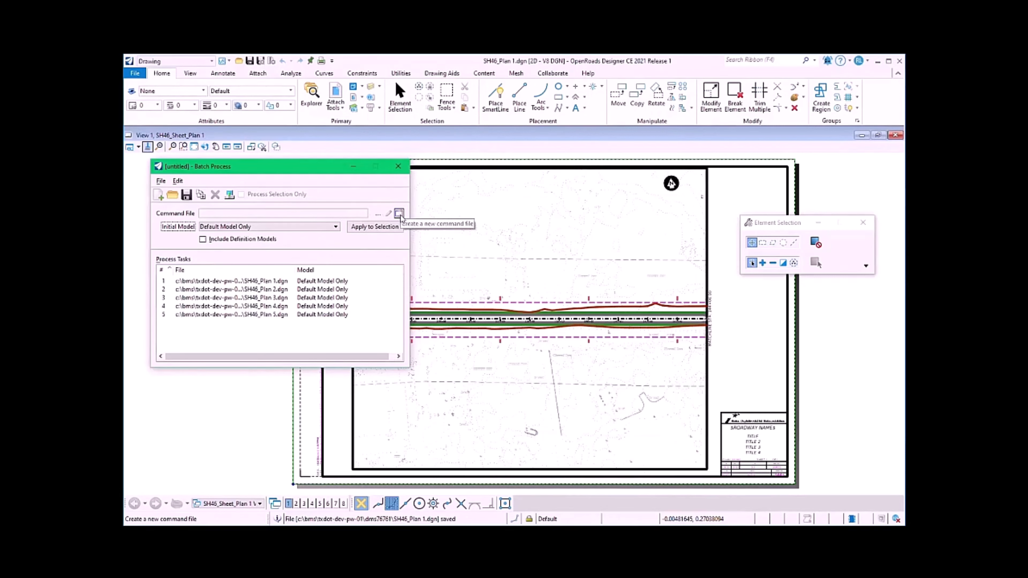
text(ReplaceBorder.txt)
drag(482, 275, 436, 275)
key(ctrl+c)
drag(482, 287, 437, 287)
key(ctrl+v)
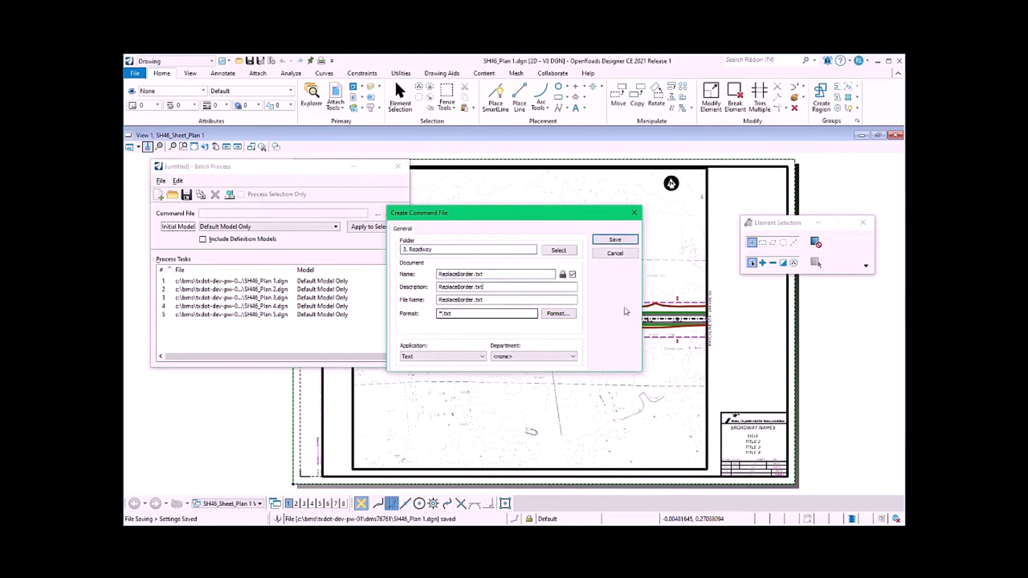
click(615, 239)
- Add reference detach Plan1_Border.dgn, RF="SH46-New_Border.dgn",BORDER,,,,,, fit view extended and filedesign as separate lines below the comments, then save and close ReplaceBorder.txt
text(reference detach Plan1_Border.dgn)
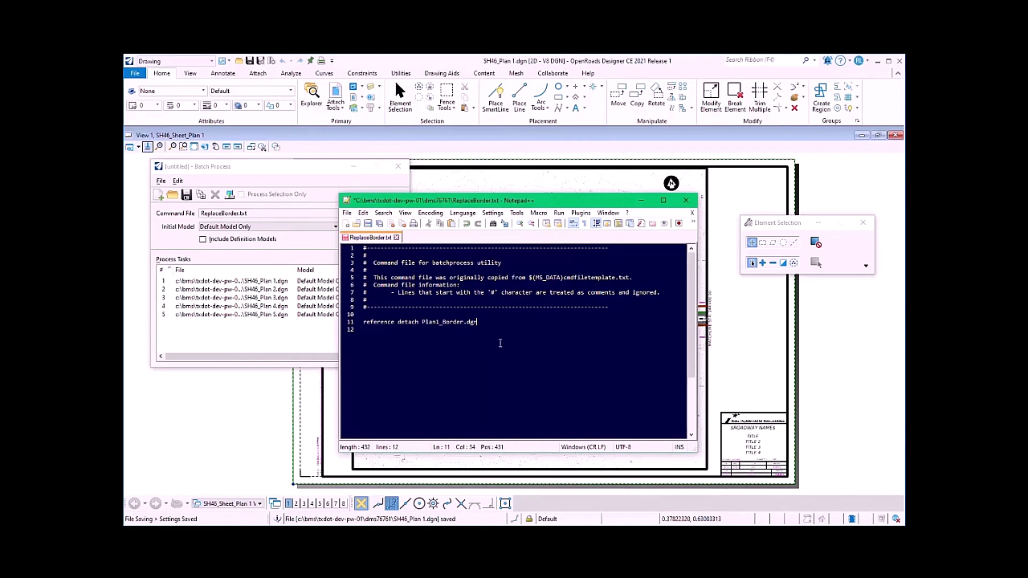
key(Return)
key(ctrl+v)
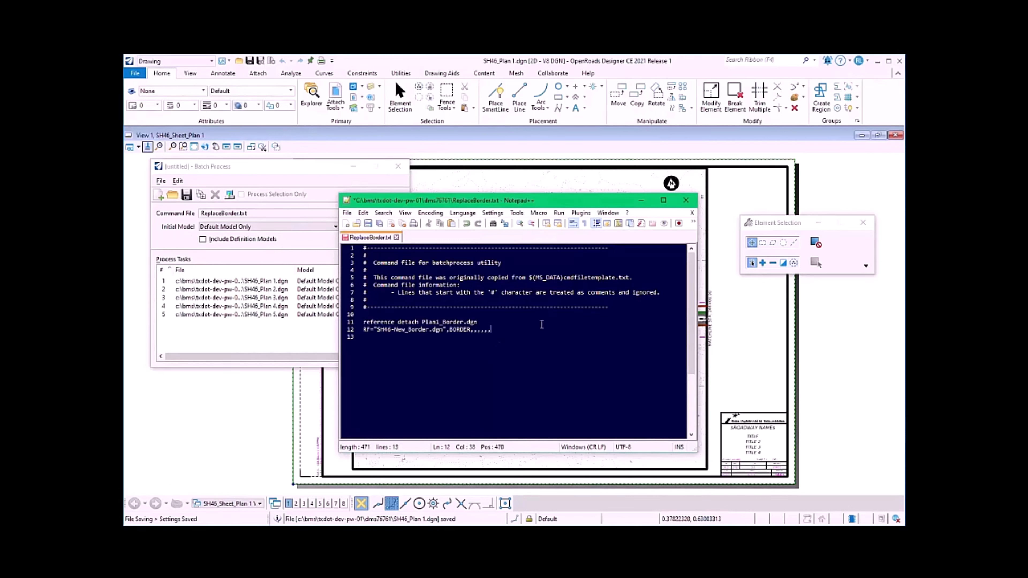
key(Return)
text(fit view extended)
key(Return)
text(filedesign)
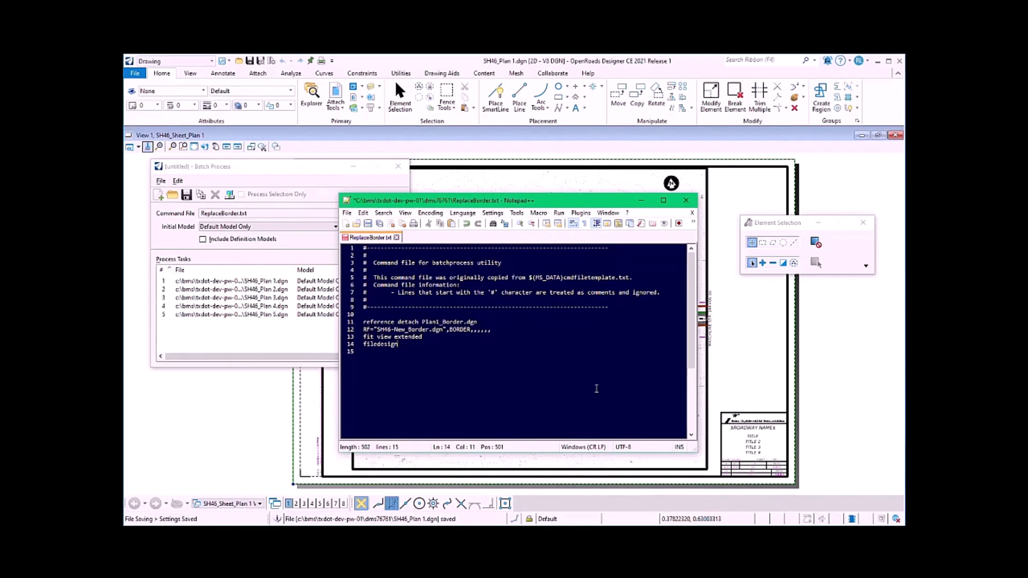
click(368, 223)
click(685, 200)
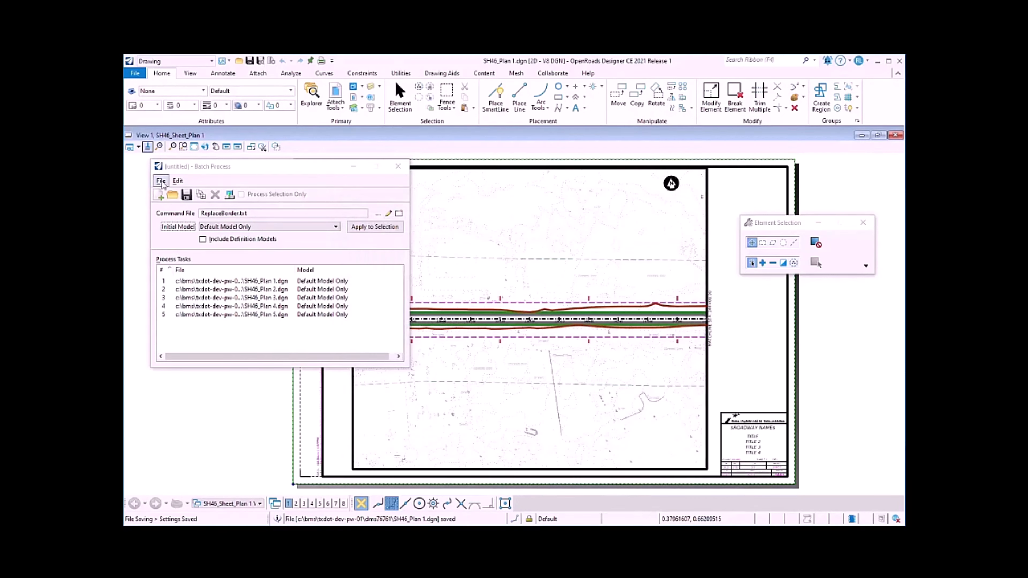
- Save the batch process job as ReplaceBorder.bprc in the 3. Roadway folder
click(161, 181)
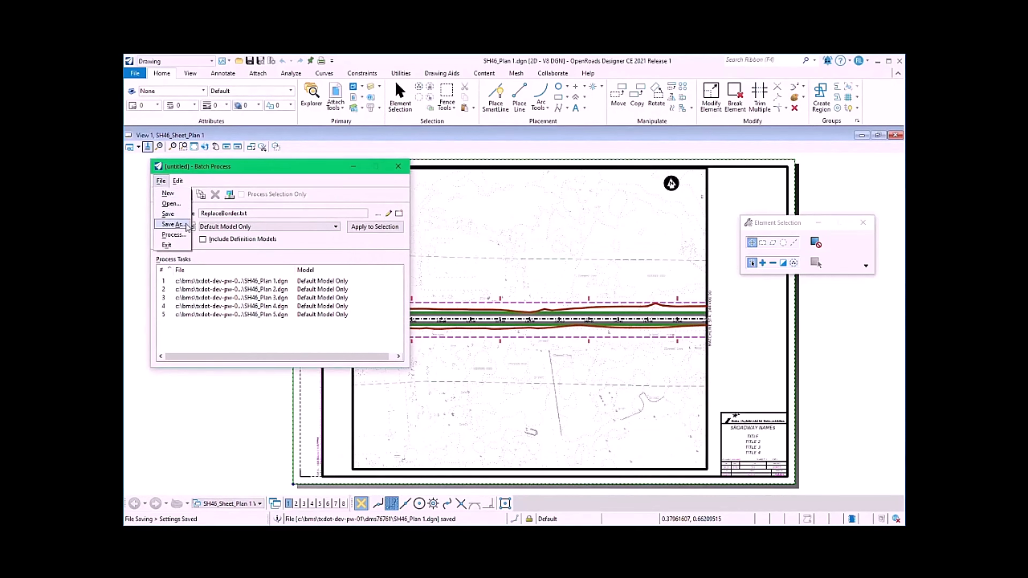
click(182, 225)
text(Border.bprc)
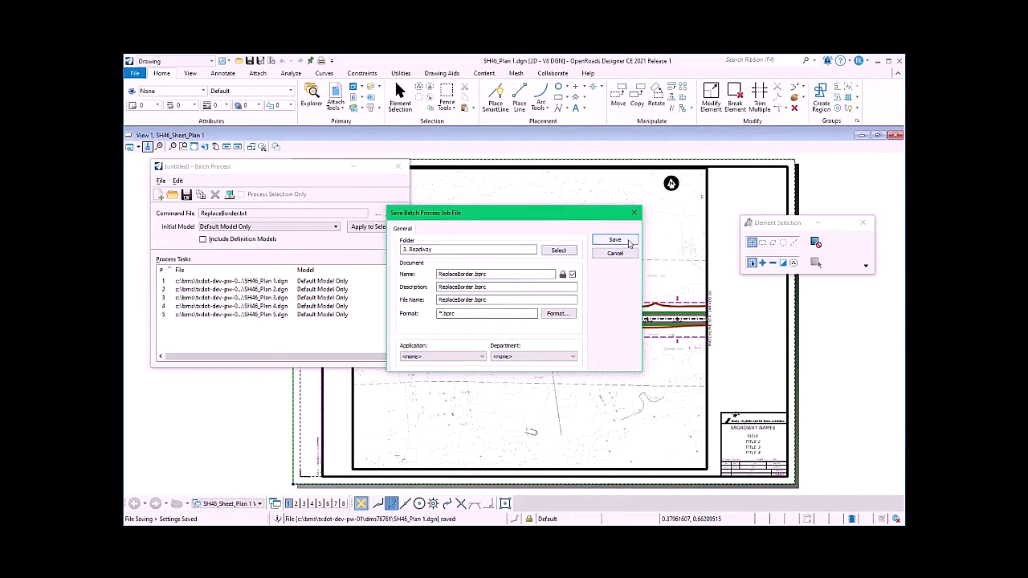
click(628, 241)
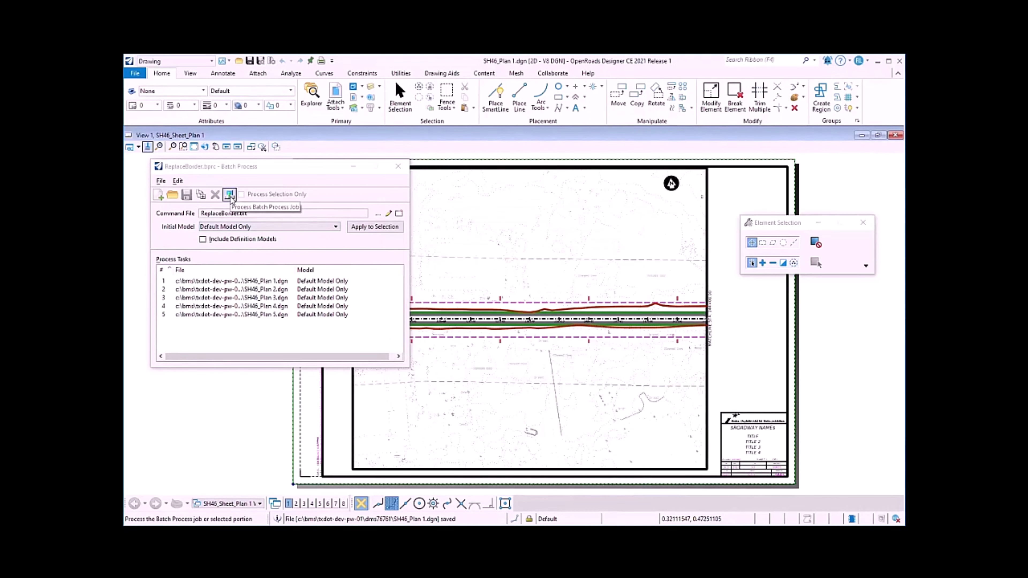
- Run the ReplaceBorder.bprc job on the five SH46 plan files and close Batch Process
click(230, 195)
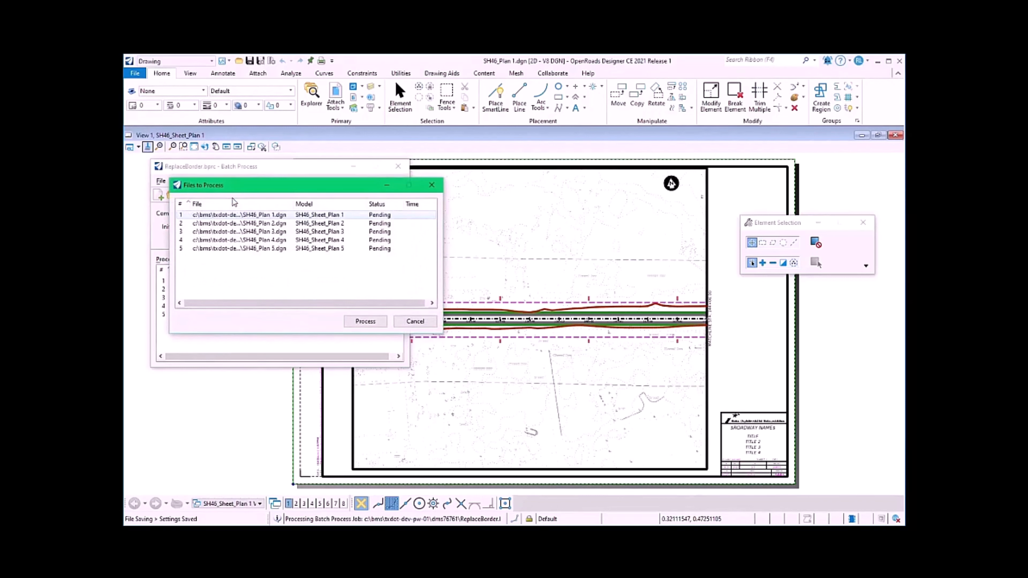
click(366, 323)
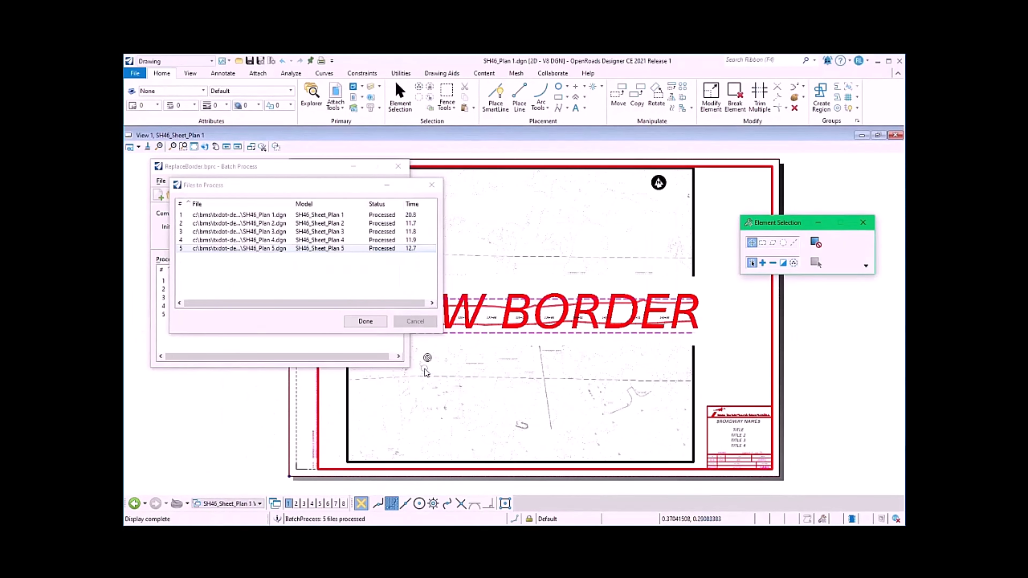
click(367, 323)
click(401, 171)
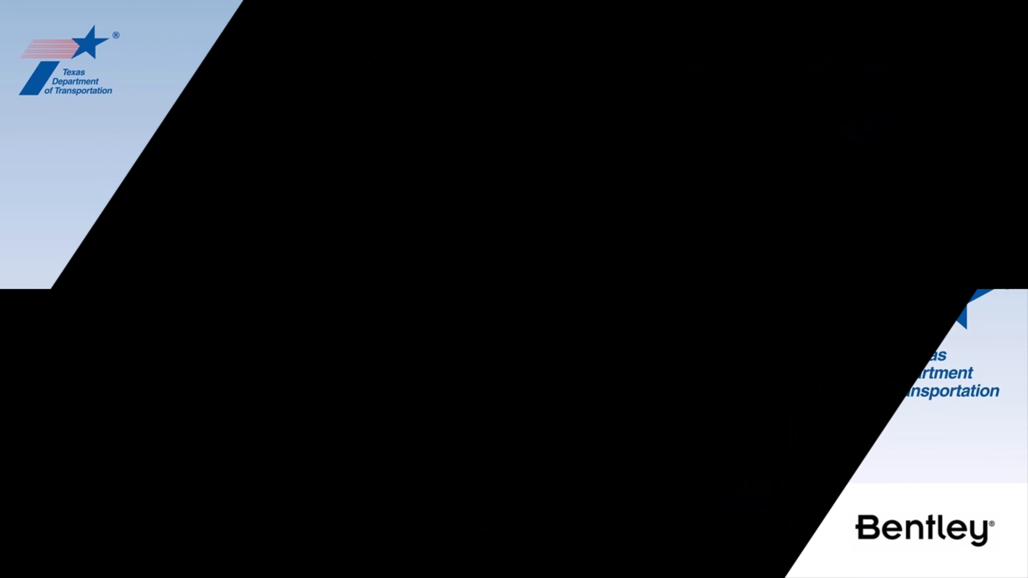